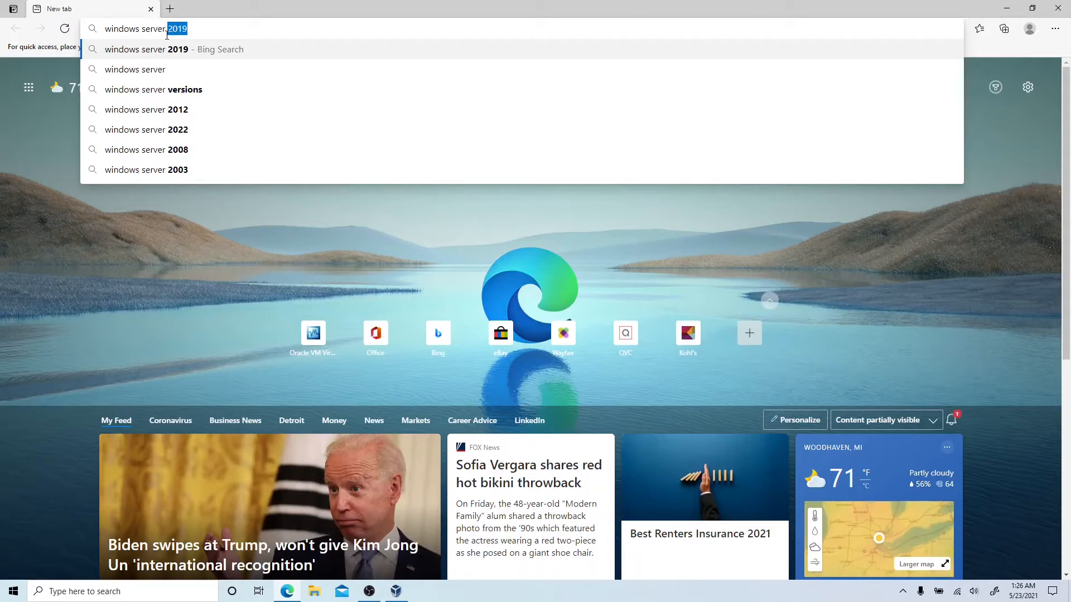
# Search the web for "windows server 2019 evaluation" and open the Microsoft Evaluation Center page for trying Windows Server 2019
pyautogui.write('2019 ev')
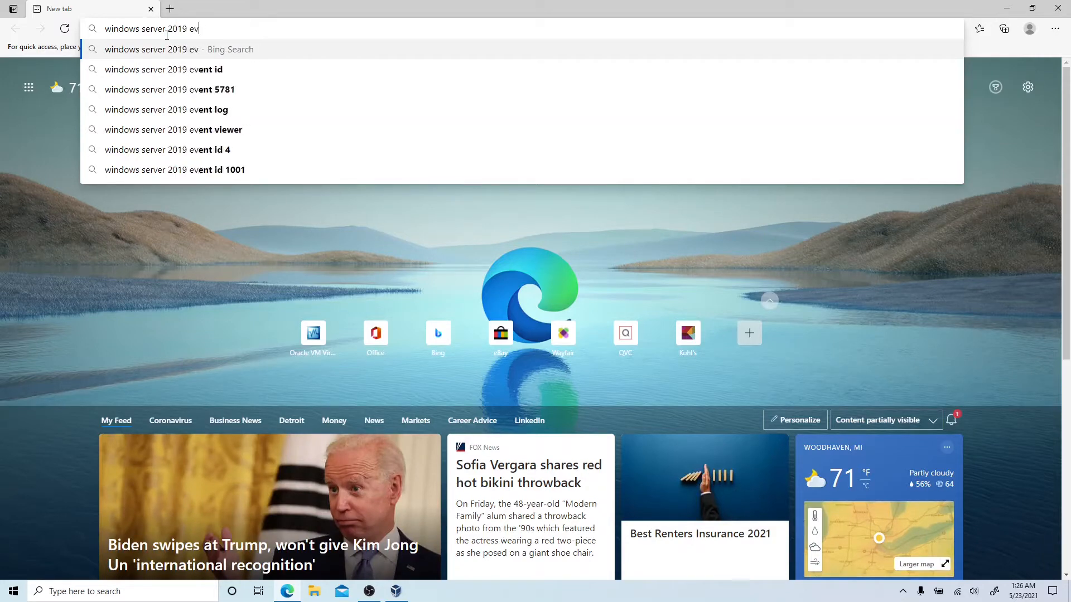
pyautogui.write('aluation')
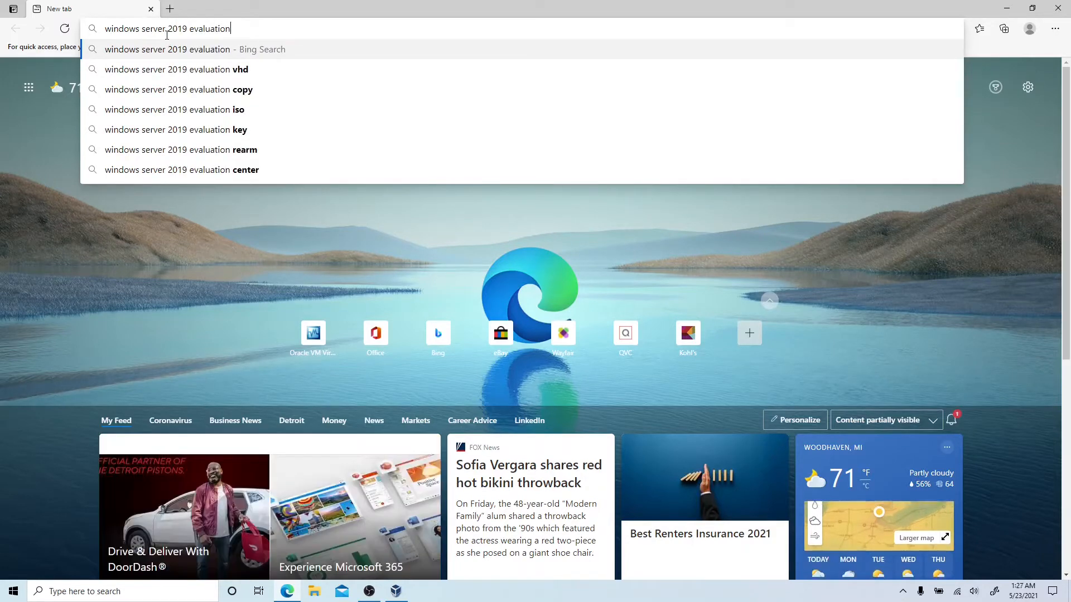
pyautogui.press('Return')
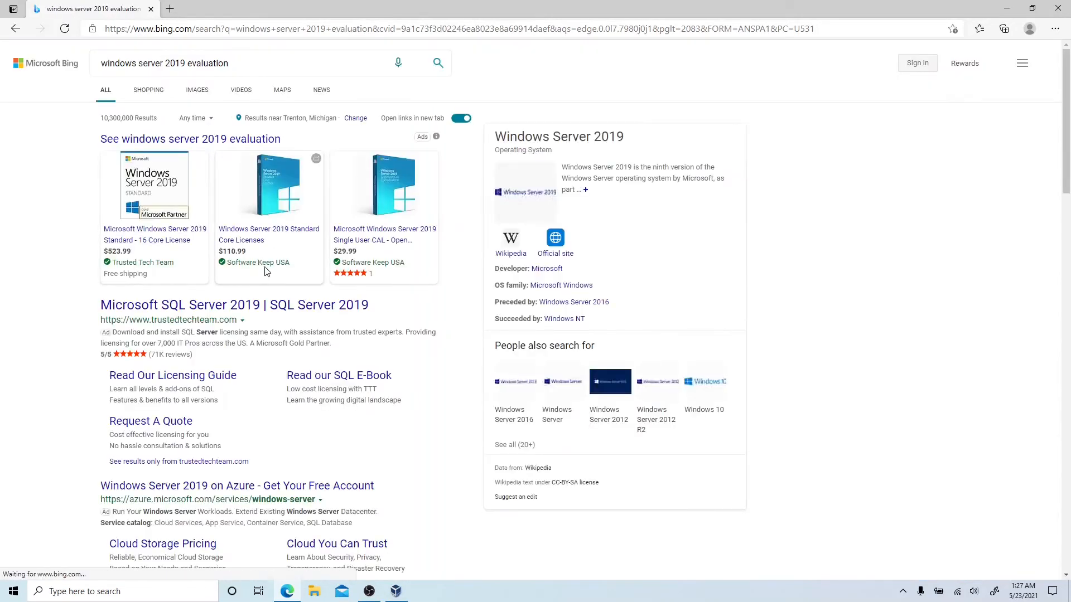
pyautogui.scroll(-3, 282, 325)
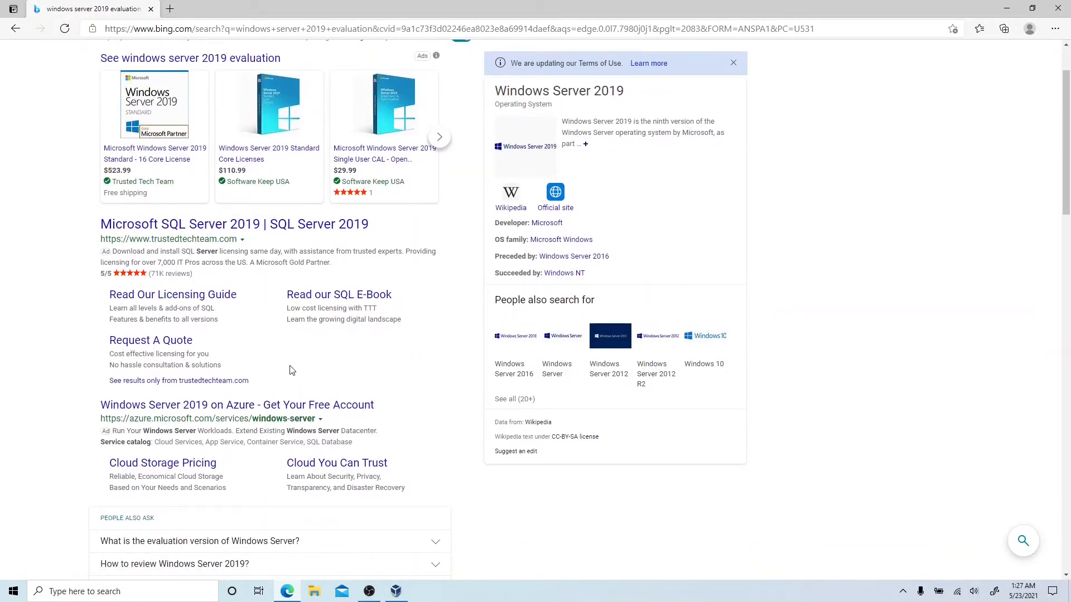
pyautogui.scroll(-2, 290, 368)
pyautogui.scroll(-3, 290, 368)
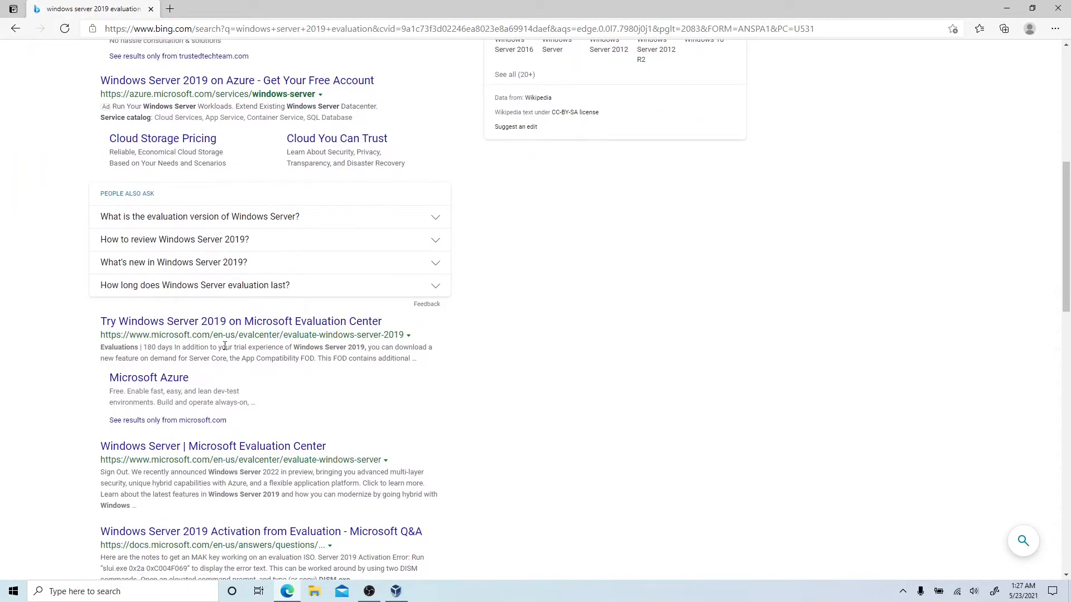
pyautogui.click(275, 325)
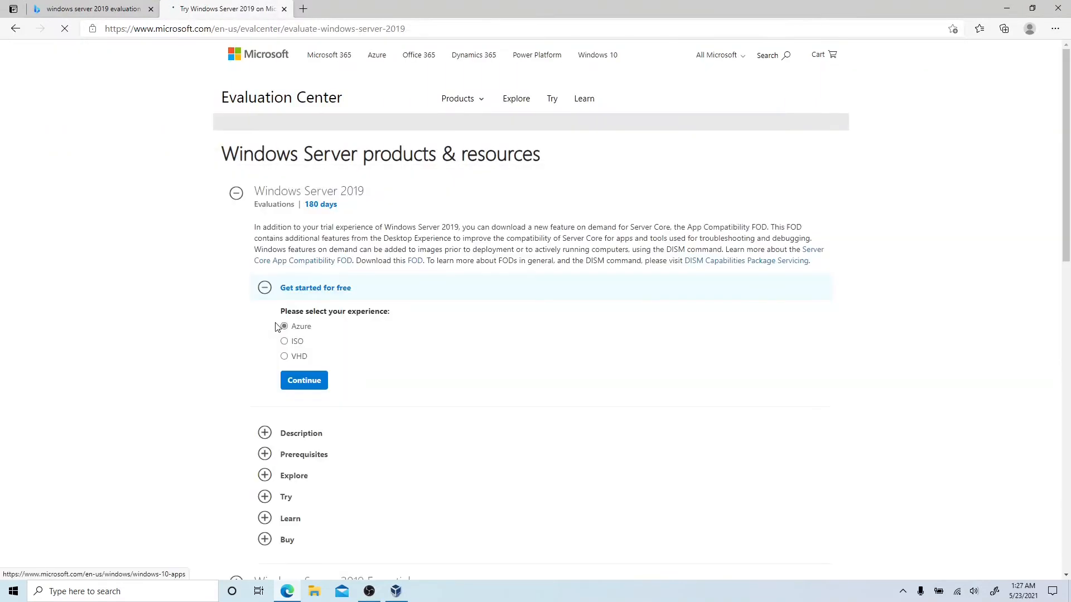
# Choose the ISO experience for the Windows Server 2019 evaluation and continue to the registration form
pyautogui.scroll(-8, 201, 337)
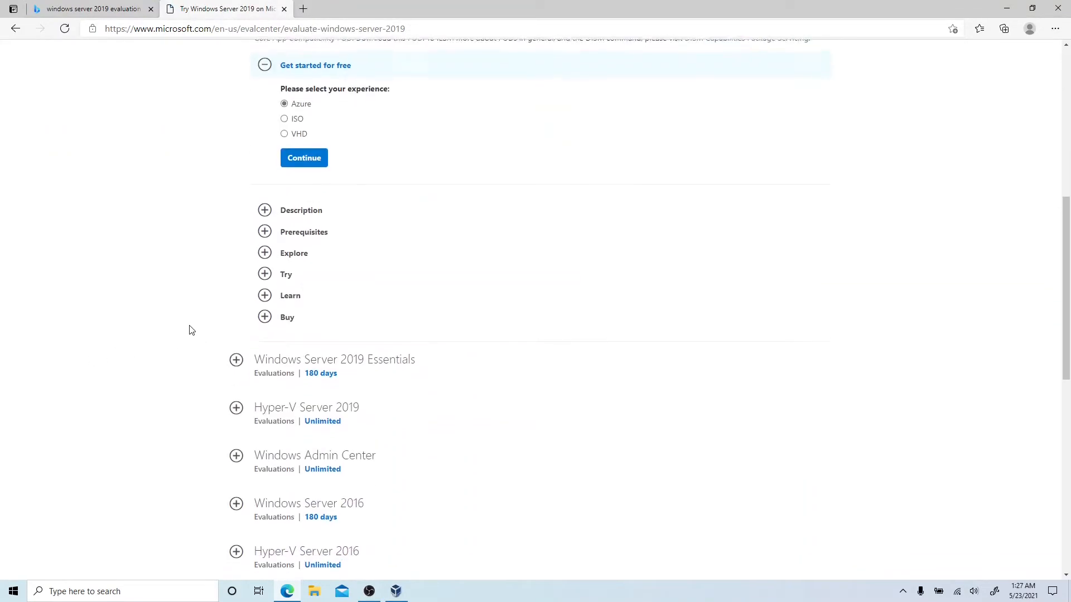
pyautogui.scroll(3, 192, 330)
pyautogui.click(284, 279)
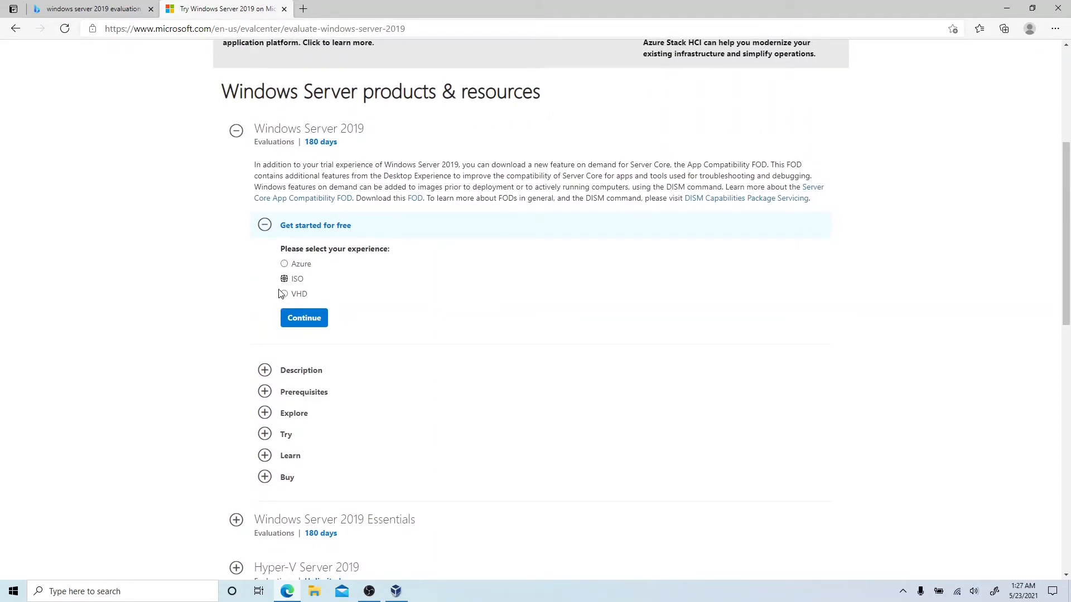
pyautogui.click(306, 313)
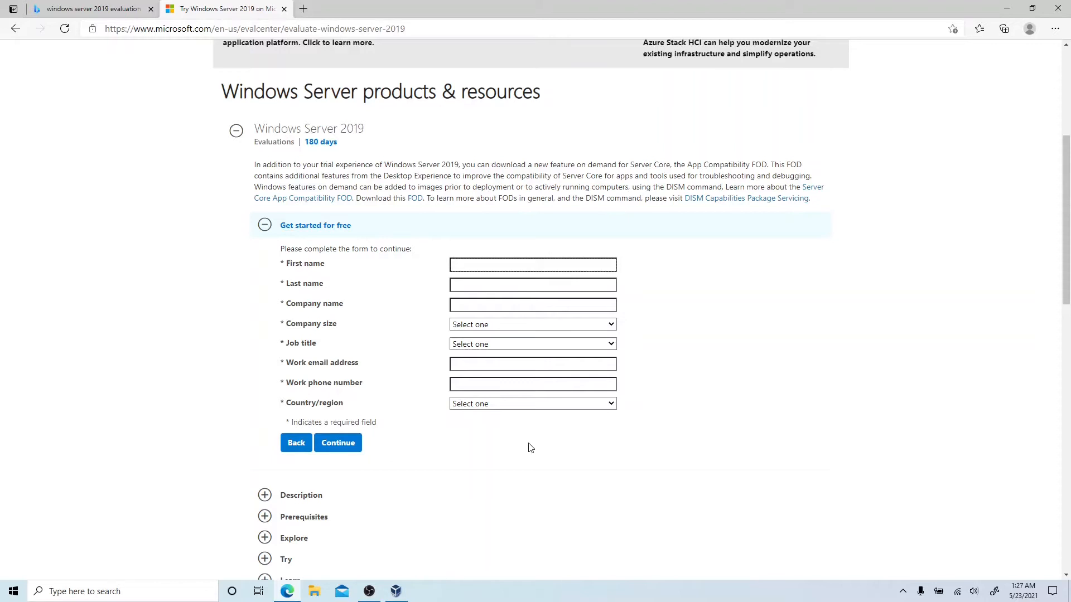
# Look over the evaluation page and its registration form, and close the browser
pyautogui.scroll(5, 530, 447)
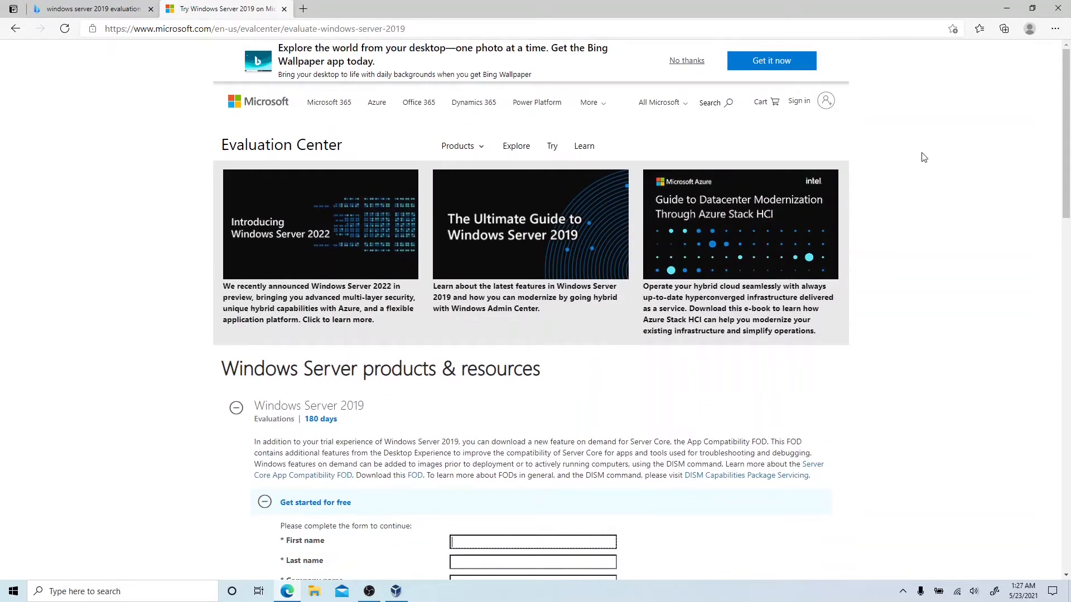
pyautogui.scroll(-7, 923, 203)
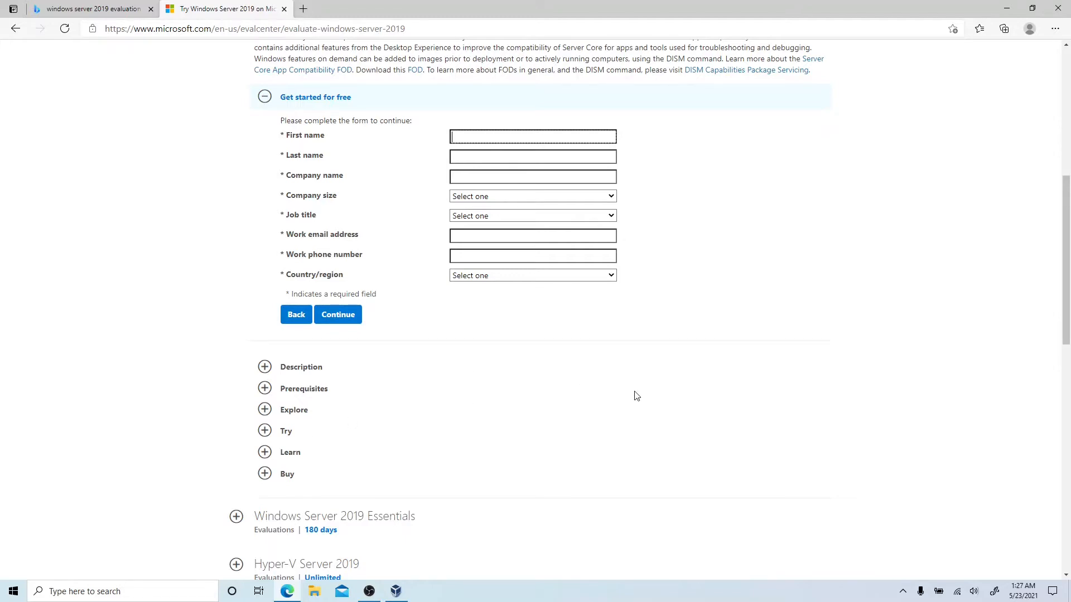
pyautogui.scroll(5, 637, 396)
pyautogui.scroll(-3, 648, 391)
pyautogui.scroll(4, 650, 393)
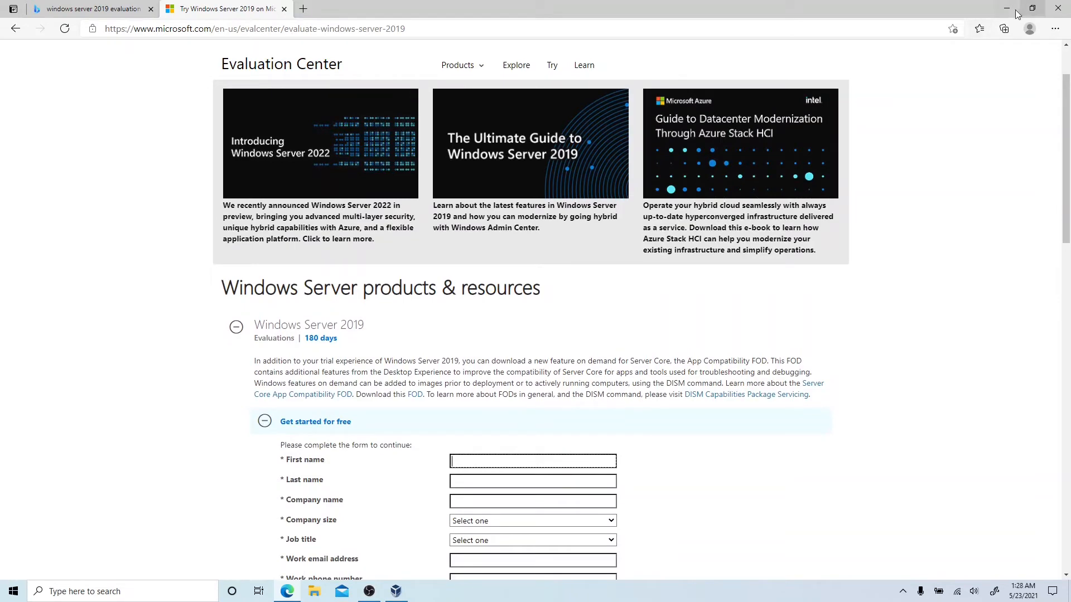
pyautogui.click(1058, 9)
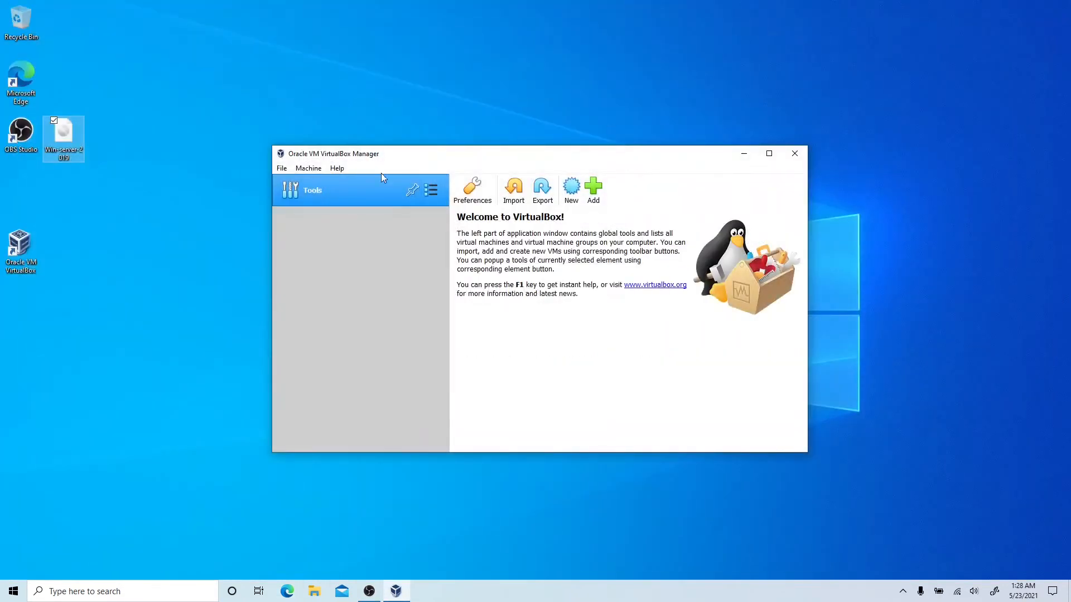
# Place the Windows Server 2019 disc image between the OBS Studio and VirtualBox desktop shortcuts, and reposition the VirtualBox Manager window
pyautogui.click(78, 140)
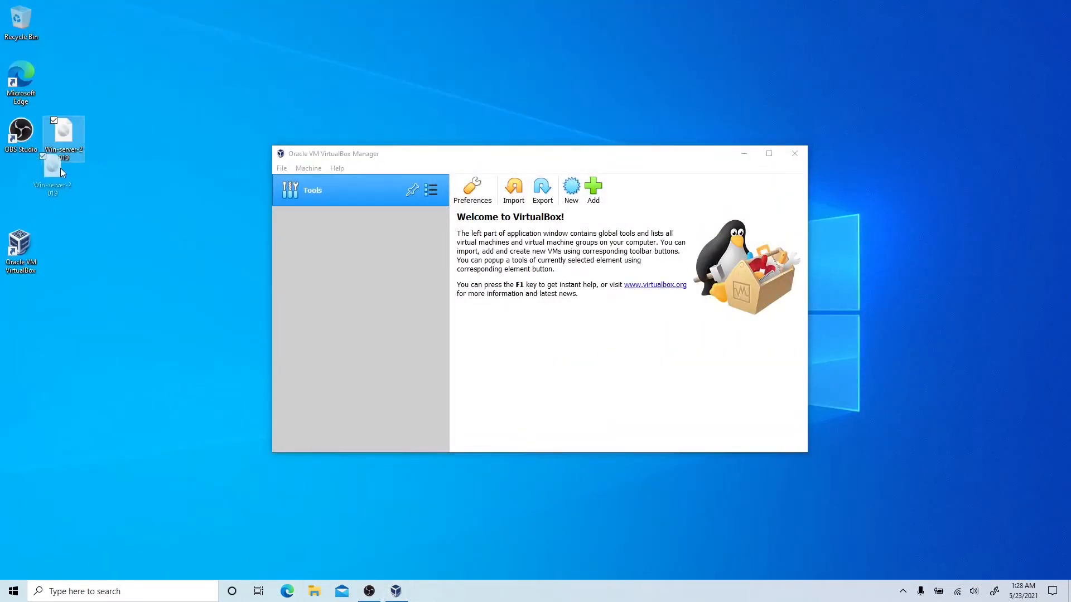
pyautogui.moveTo(39, 183); pyautogui.dragTo(36, 183)
pyautogui.click(132, 232)
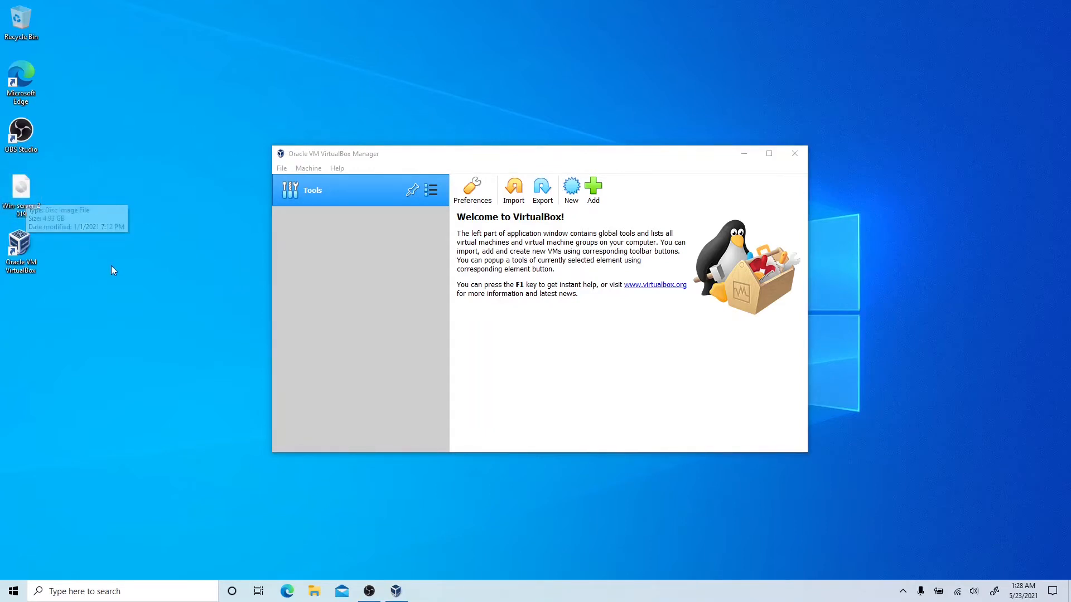
pyautogui.moveTo(467, 161); pyautogui.dragTo(360, 98)
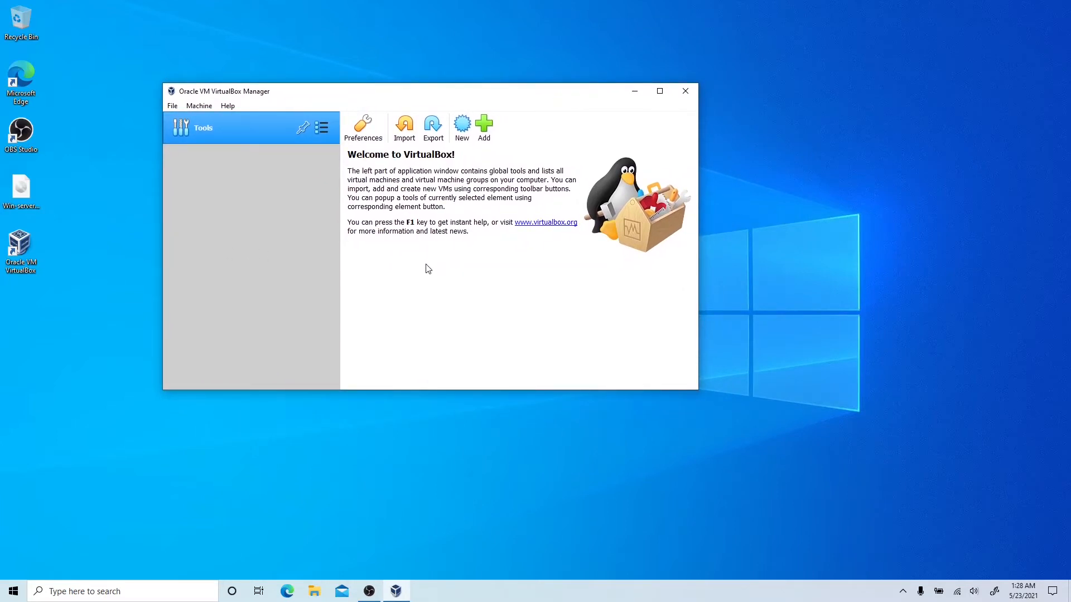
# Start a new virtual machine and name it win2019Eval
pyautogui.click(462, 130)
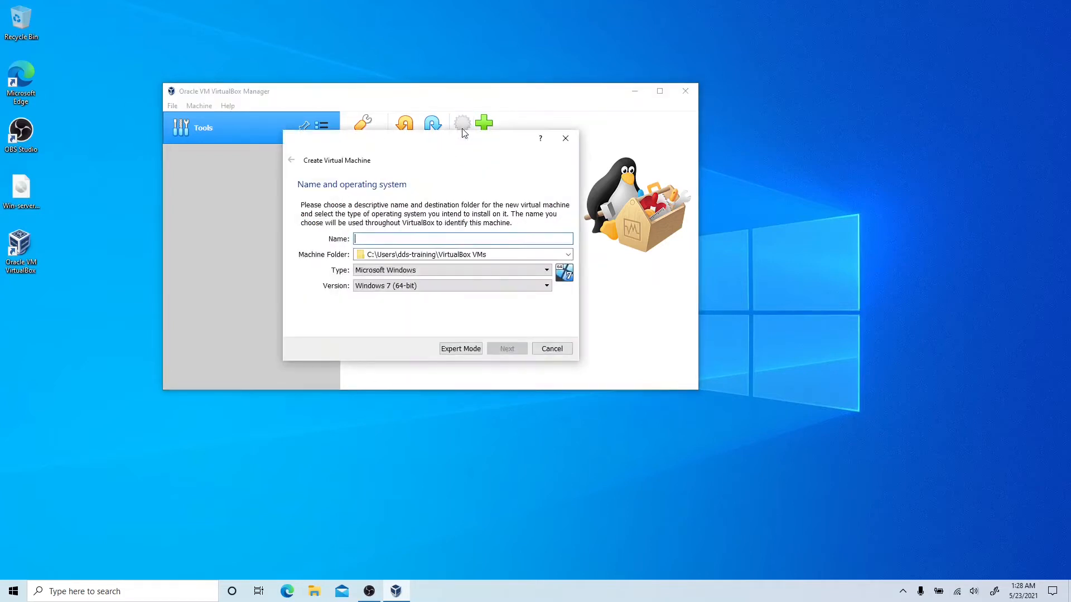
pyautogui.write('win29019')
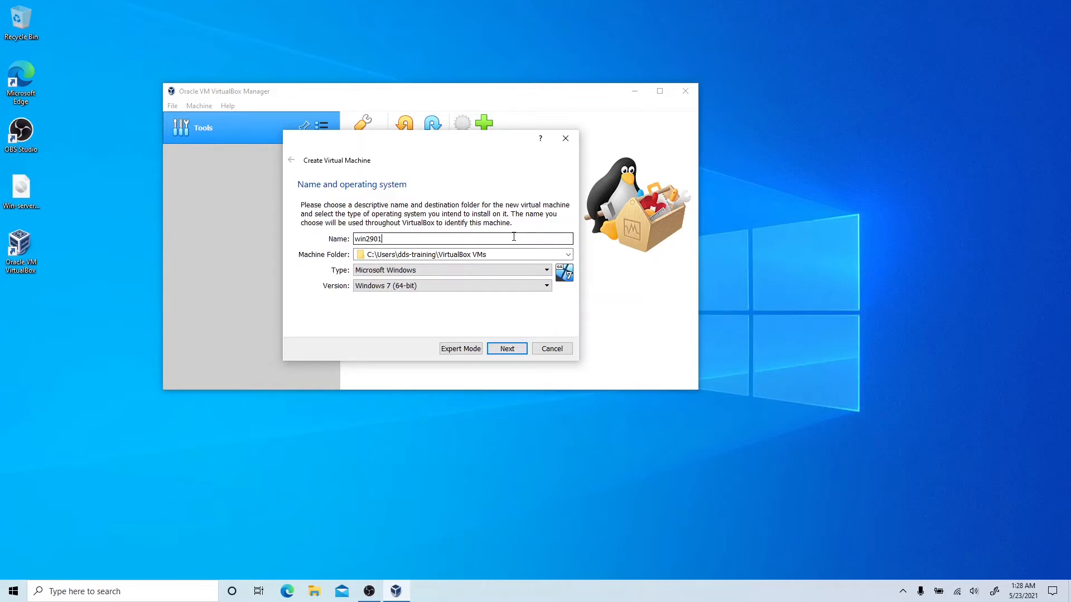
pyautogui.press('BackSpace')
pyautogui.press('BackSpace')
pyautogui.press('BackSpace')
pyautogui.press('BackSpace')
pyautogui.write('0')
pyautogui.write('10')
pyautogui.press('BackSpace')
pyautogui.write('9Eval')
# Set the virtual machine's version to Windows 2019 (64-bit) and continue to the memory size
pyautogui.click(527, 285)
pyautogui.scroll(-5, 507, 329)
pyautogui.click(500, 358)
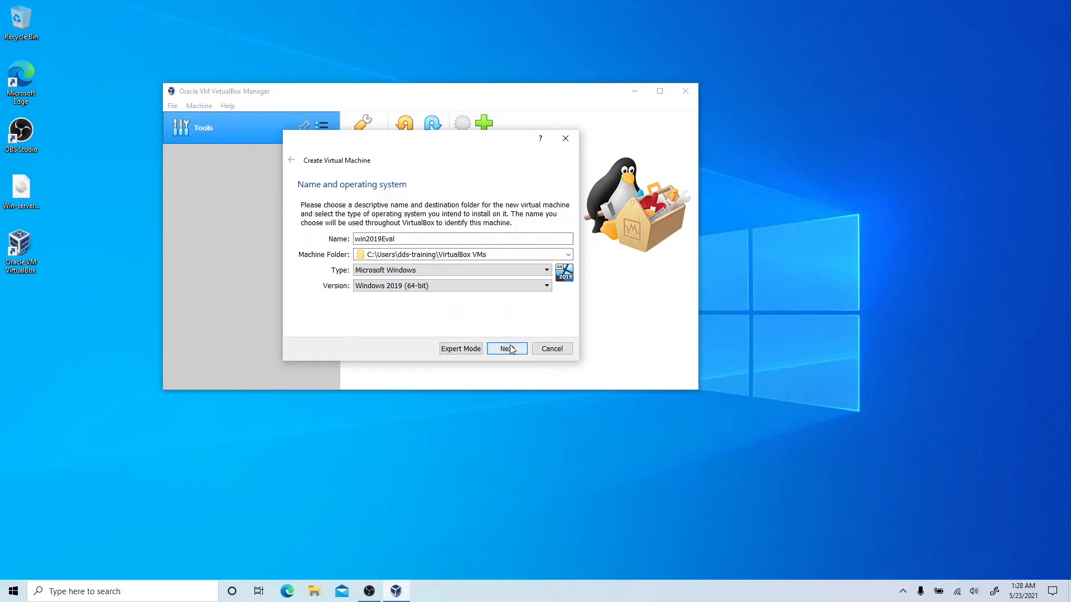
pyautogui.click(509, 353)
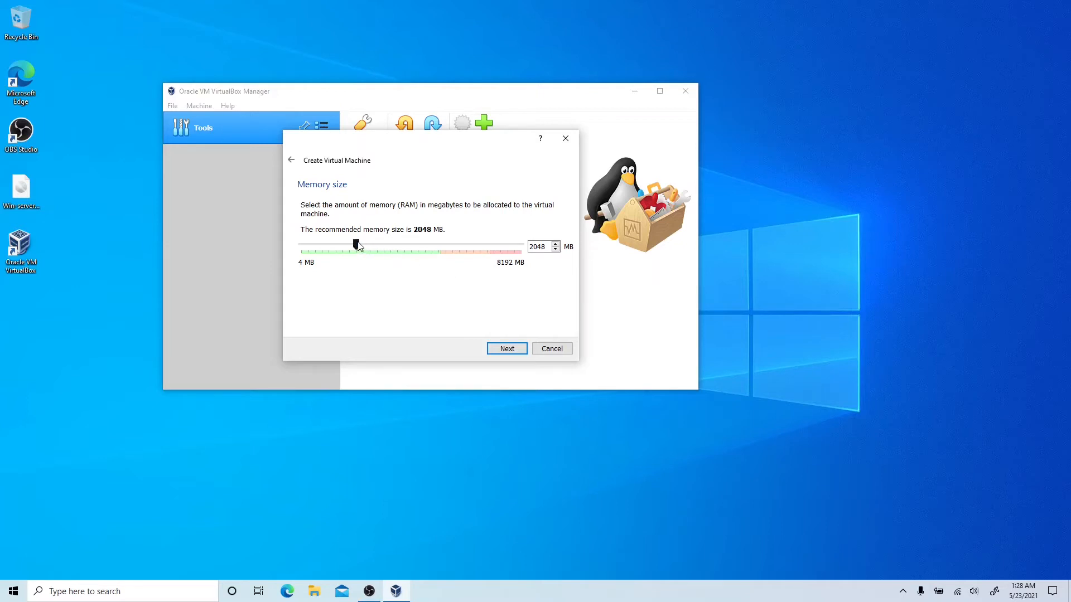
# Allocate 4096 MB of memory to the virtual machine and continue to the hard disk options
pyautogui.moveTo(546, 248); pyautogui.dragTo(533, 249)
pyautogui.click(536, 249)
pyautogui.scroll(10, 535, 249)
pyautogui.click(548, 244)
pyautogui.write('4096')
pyautogui.click(513, 350)
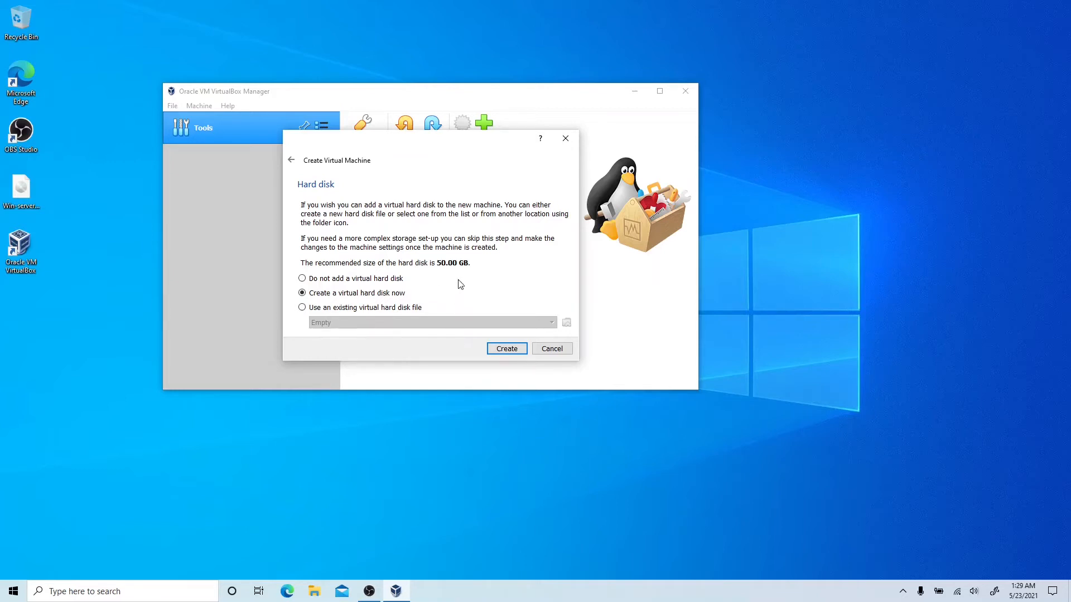
# Create a new virtual hard disk of type VHD (Virtual Hard Disk) with dynamically allocated storage
pyautogui.click(492, 346)
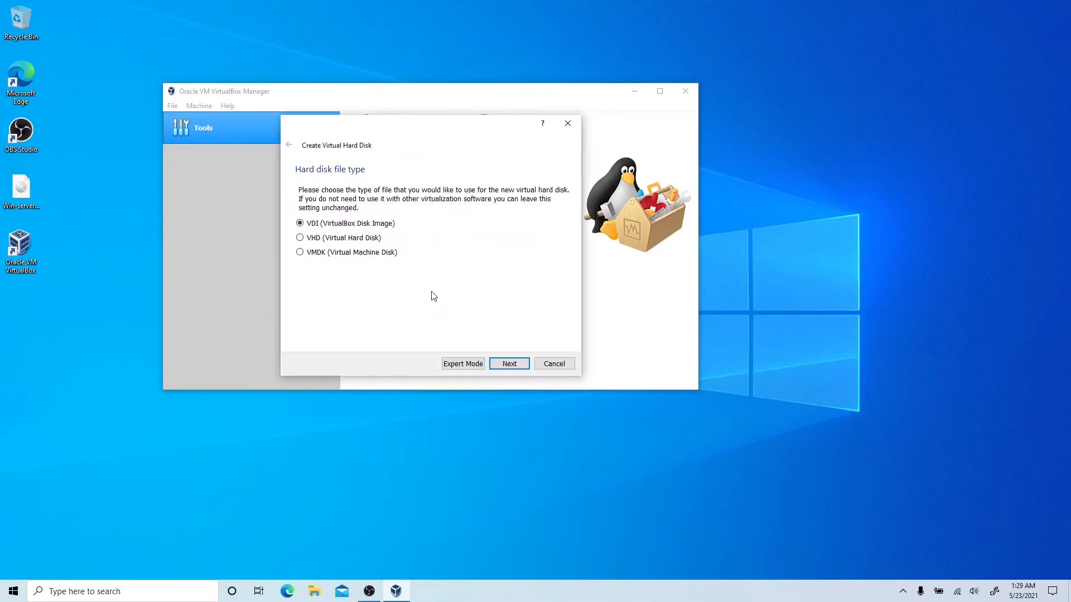
pyautogui.click(356, 239)
pyautogui.click(508, 363)
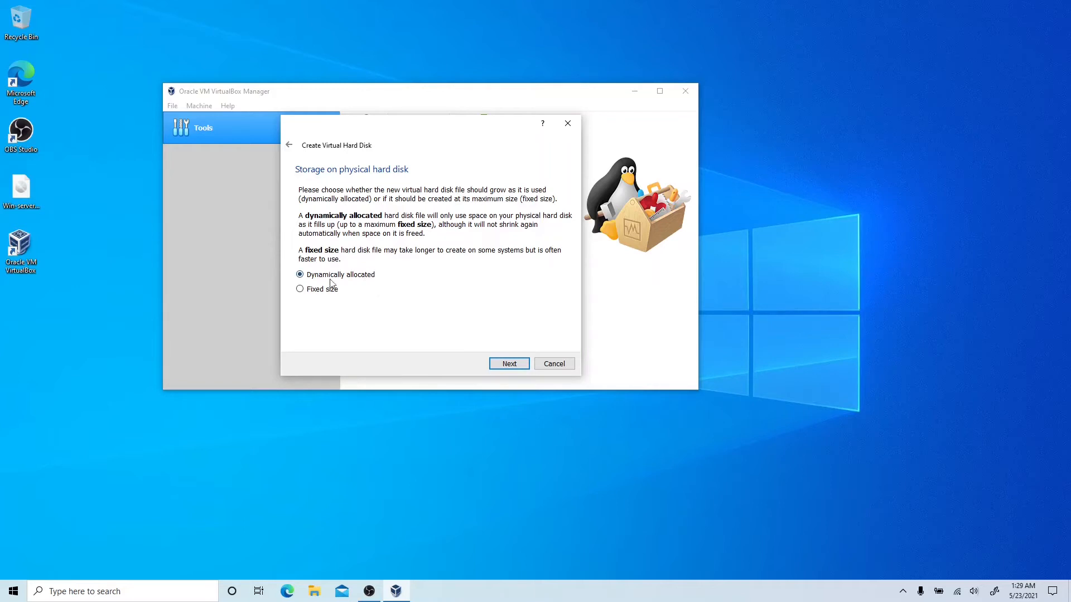
pyautogui.click(517, 366)
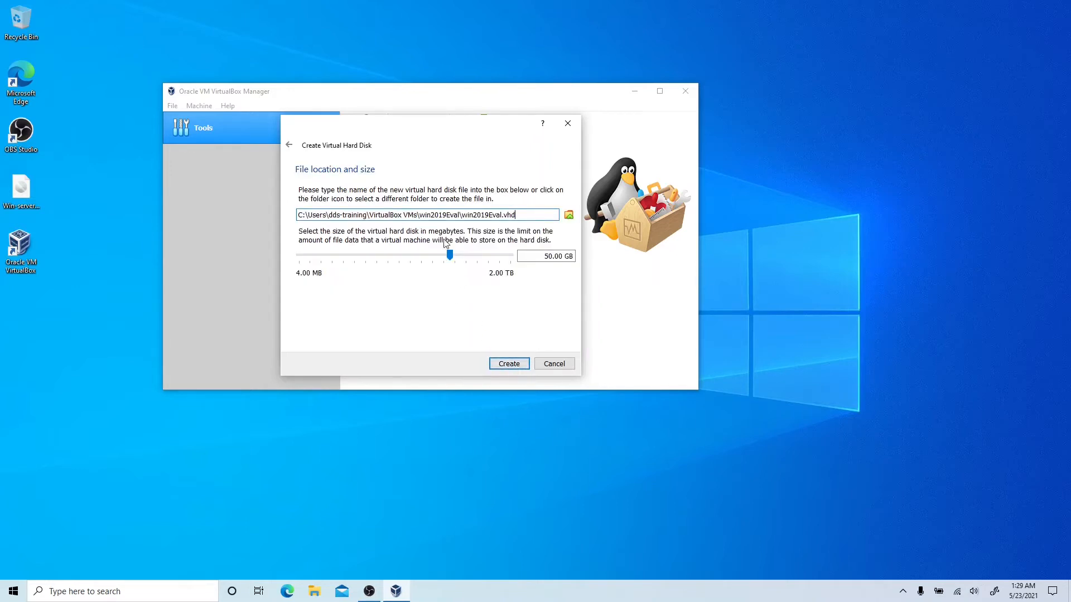
# Set the virtual hard disk size to 100 GB and finish creating the virtual machine
pyautogui.moveTo(450, 255); pyautogui.dragTo(452, 255)
pyautogui.moveTo(531, 257); pyautogui.dragTo(565, 257)
pyautogui.write('100')
pyautogui.click(505, 368)
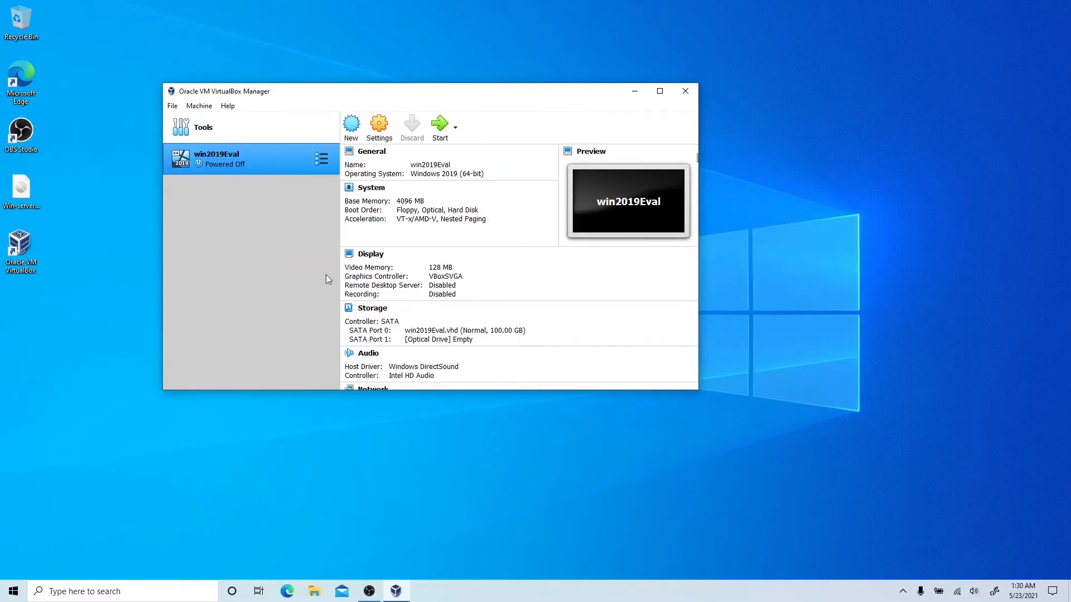
# Open the settings of the win2019Eval machine and review its System, General and Description options
pyautogui.rightClick(269, 160)
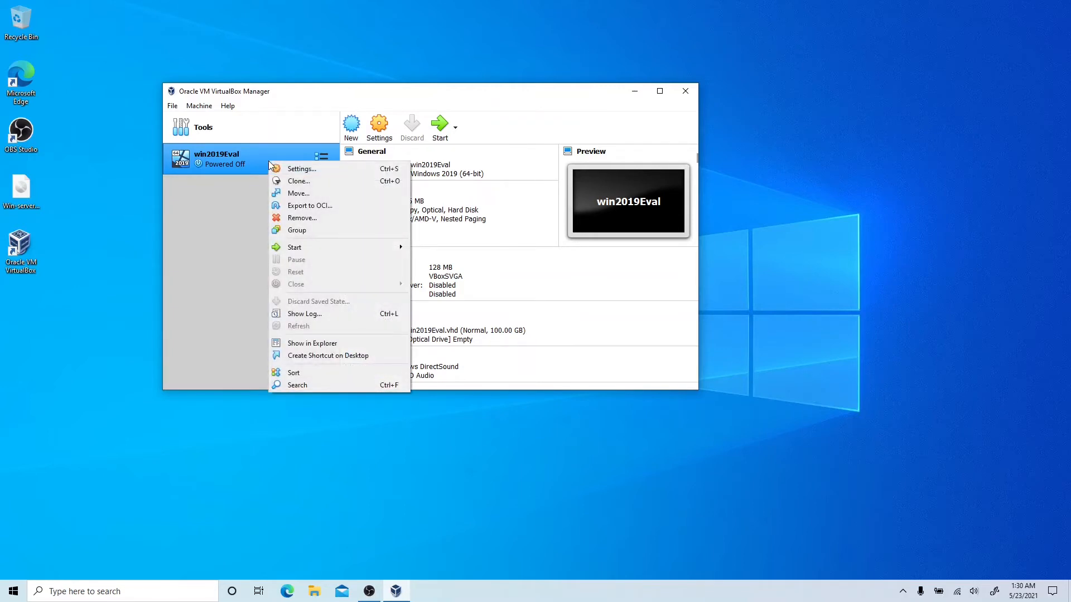
pyautogui.click(279, 167)
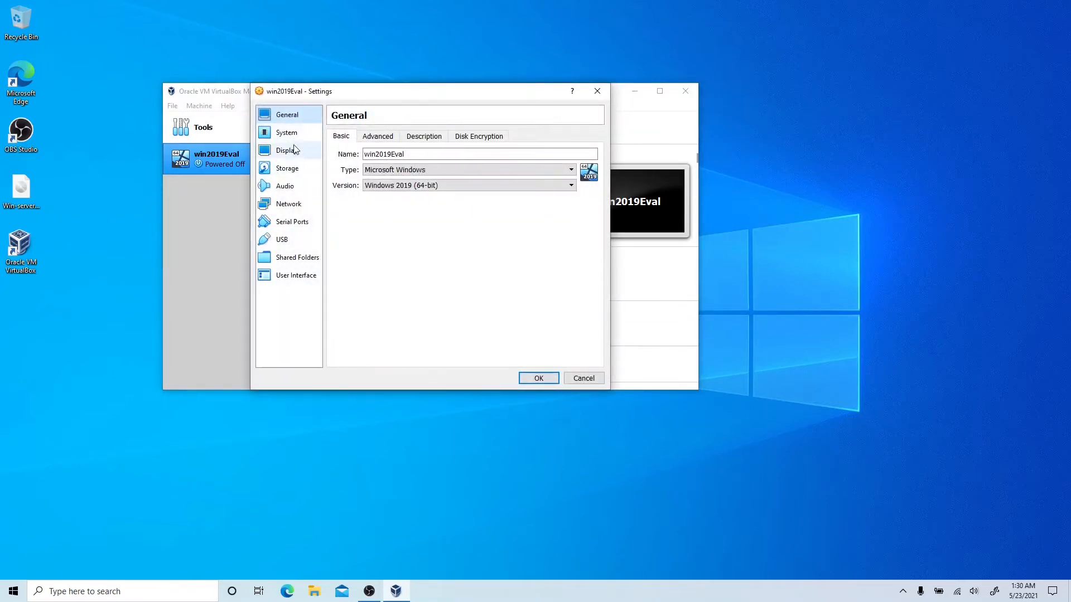
pyautogui.click(291, 135)
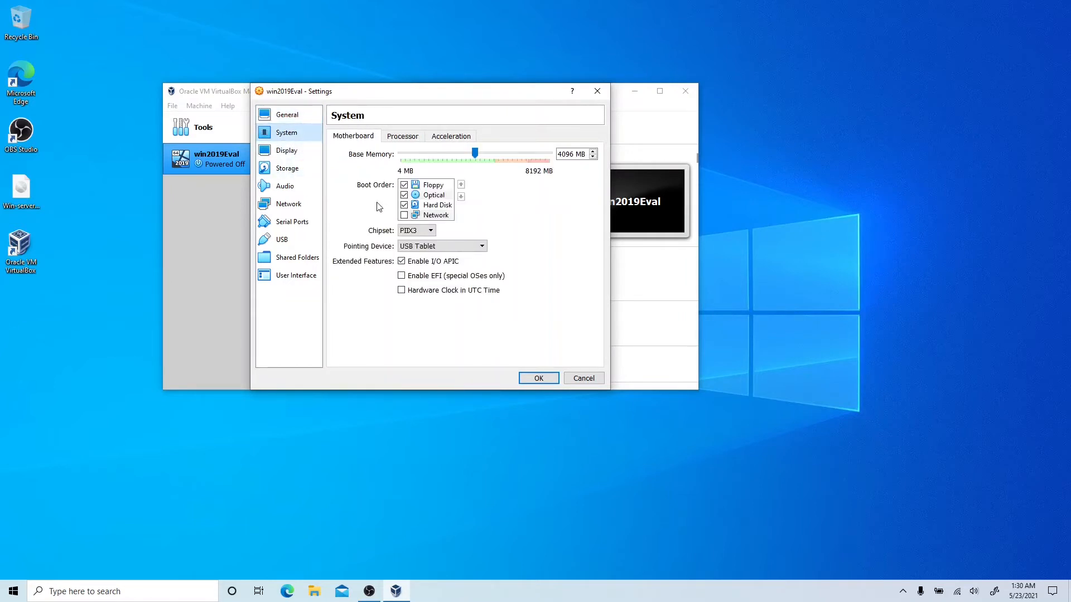
pyautogui.click(295, 122)
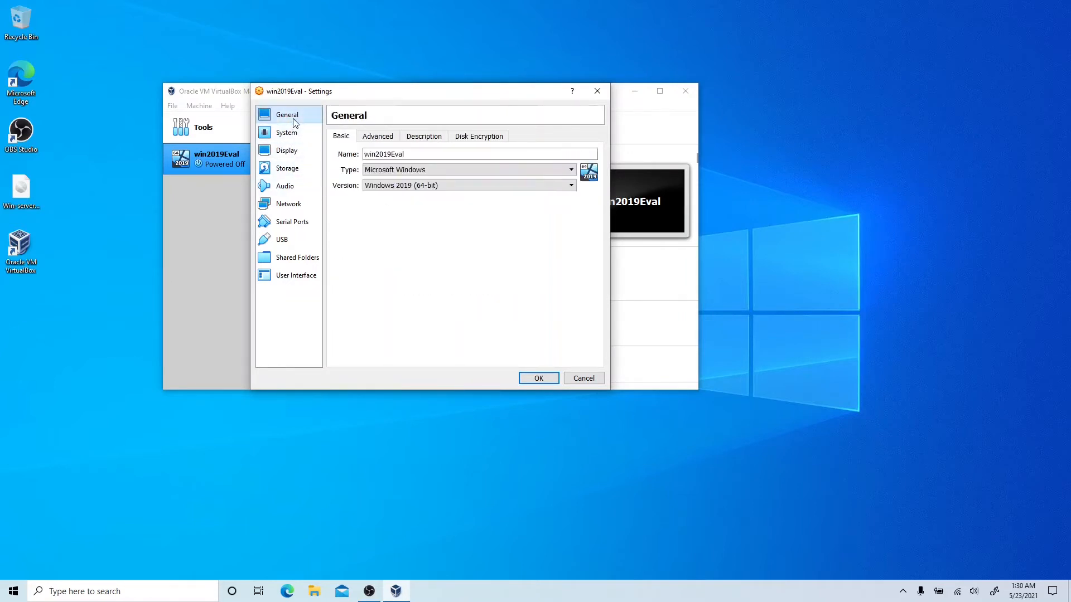
pyautogui.click(425, 138)
pyautogui.click(420, 183)
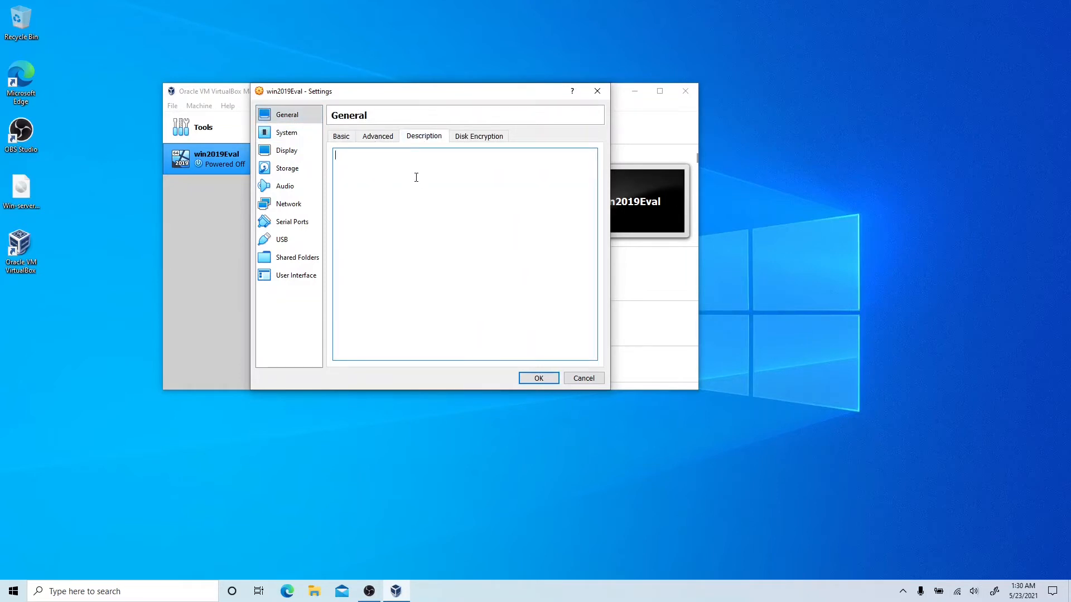
pyautogui.click(351, 138)
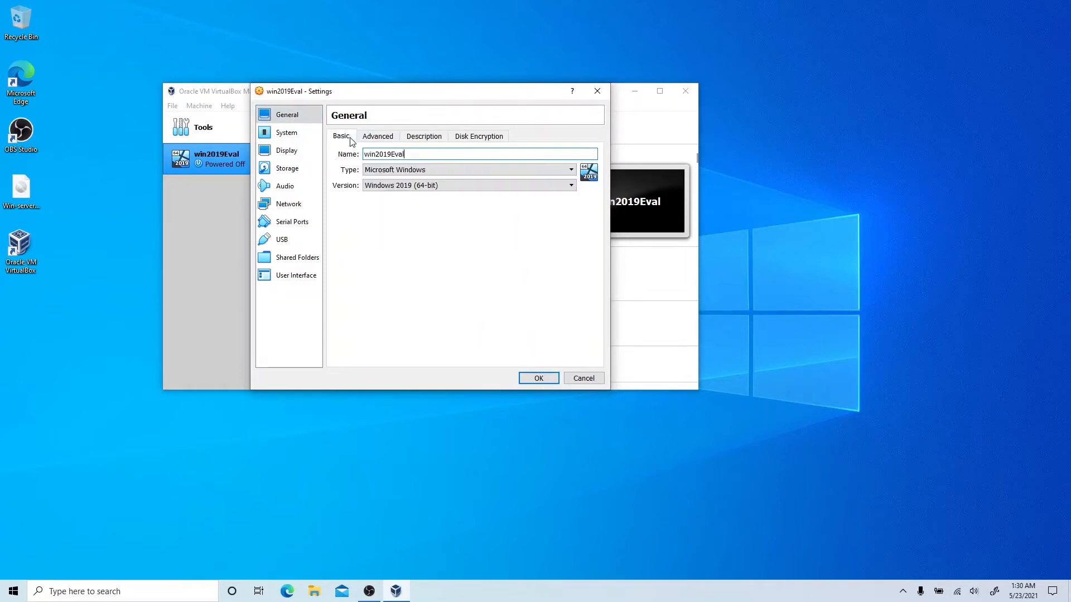
# Load the Win-server-2019 disc image from the Desktop into the empty optical drive in the machine's storage settings
pyautogui.click(305, 175)
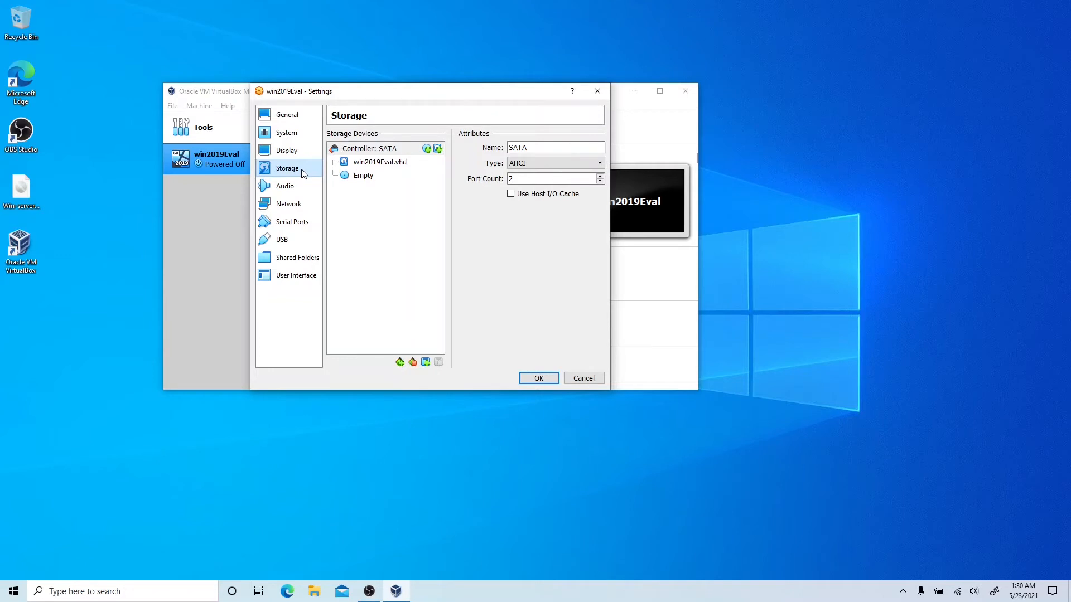
pyautogui.click(364, 176)
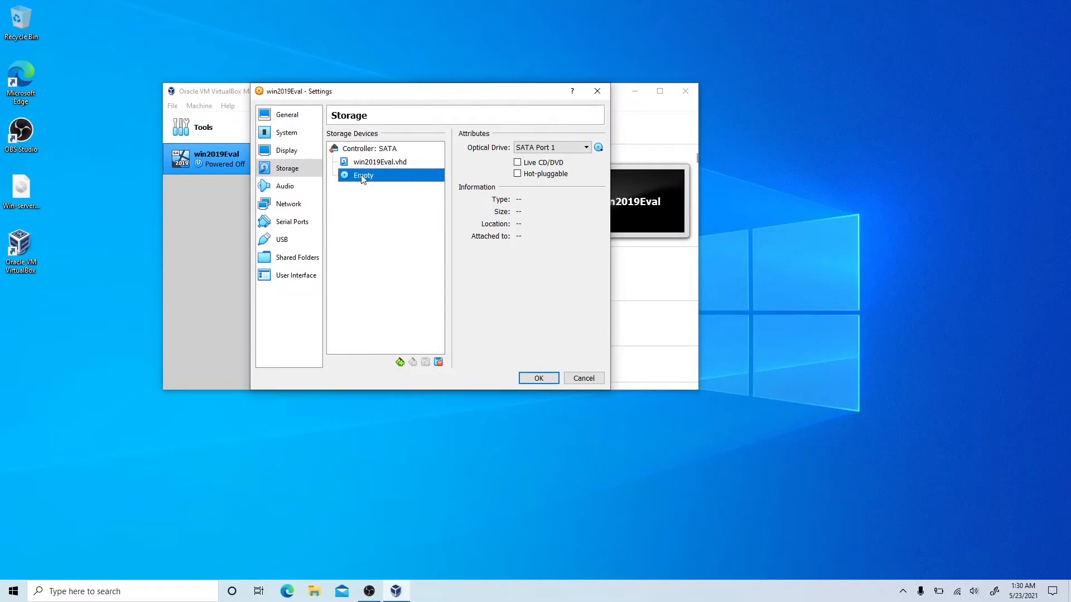
pyautogui.click(599, 148)
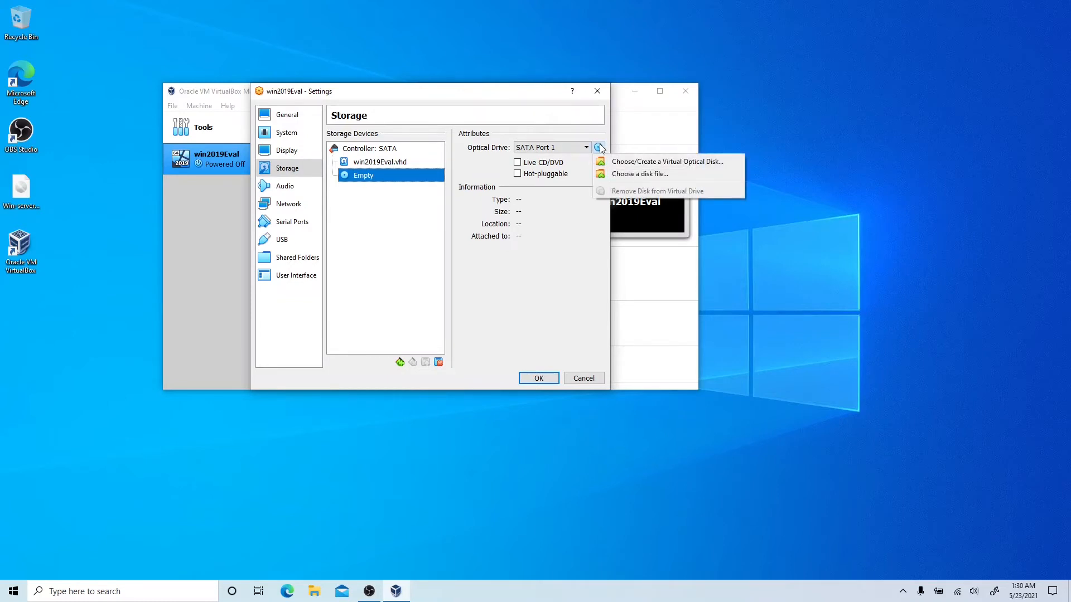
pyautogui.click(618, 175)
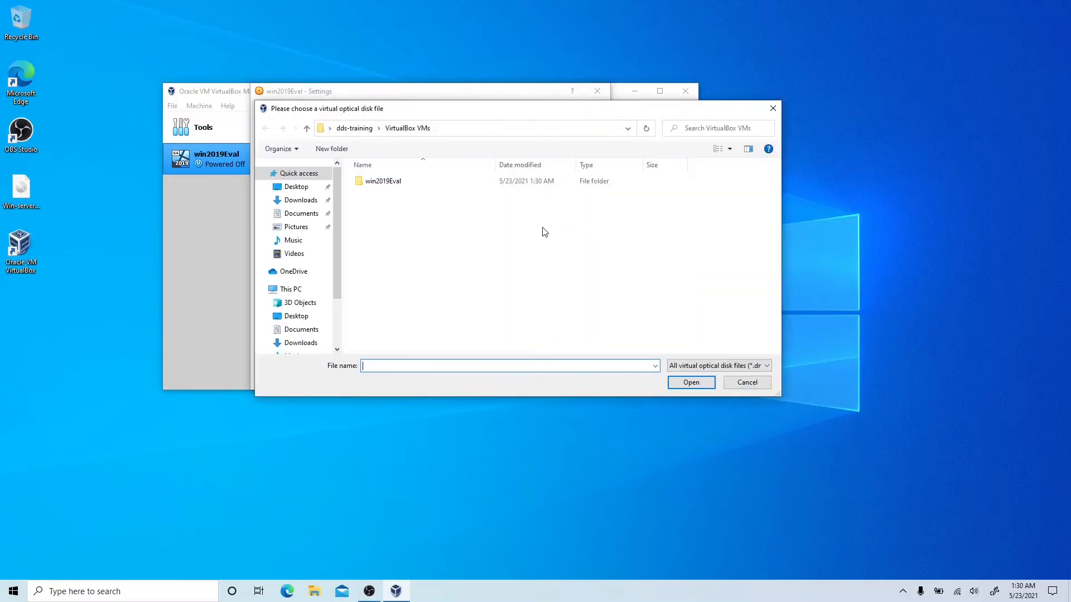
pyautogui.click(305, 189)
pyautogui.click(413, 186)
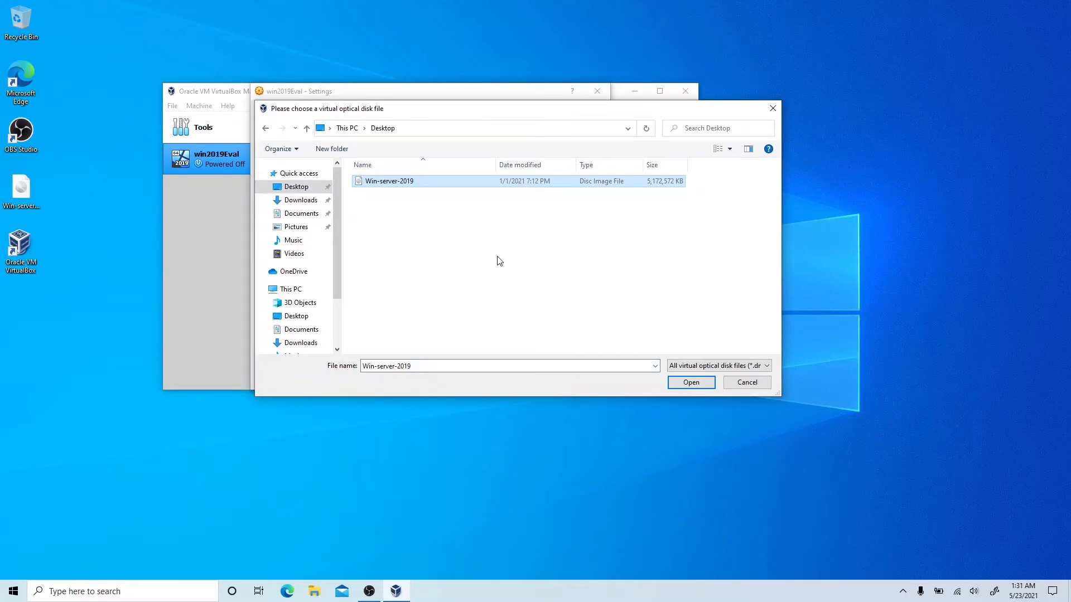
pyautogui.click(681, 384)
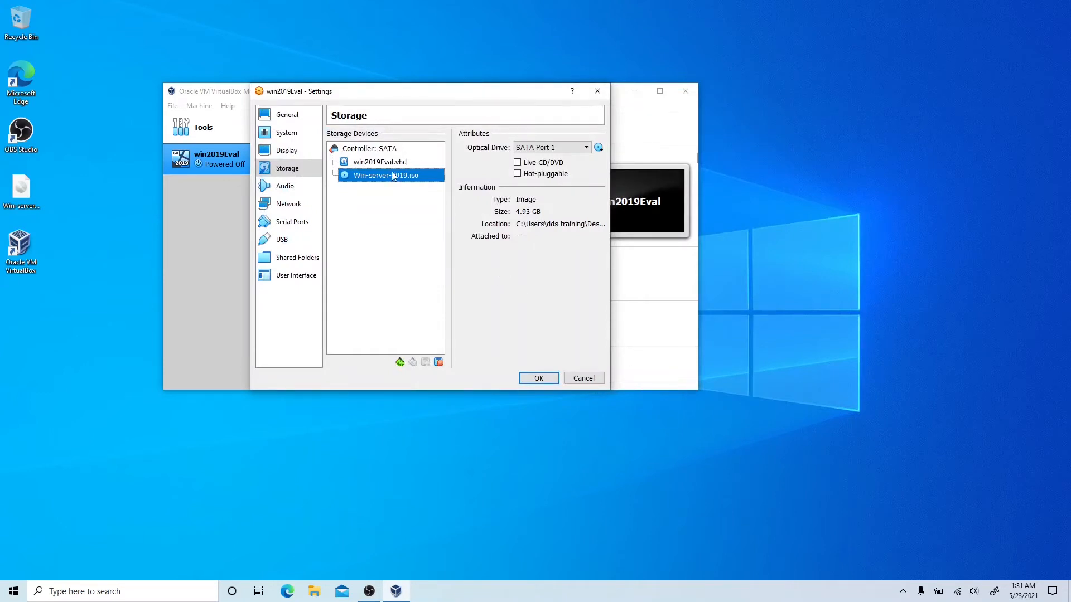
# Attach network Adapter 1 to Bridged Adapter and save the machine's settings
pyautogui.click(310, 204)
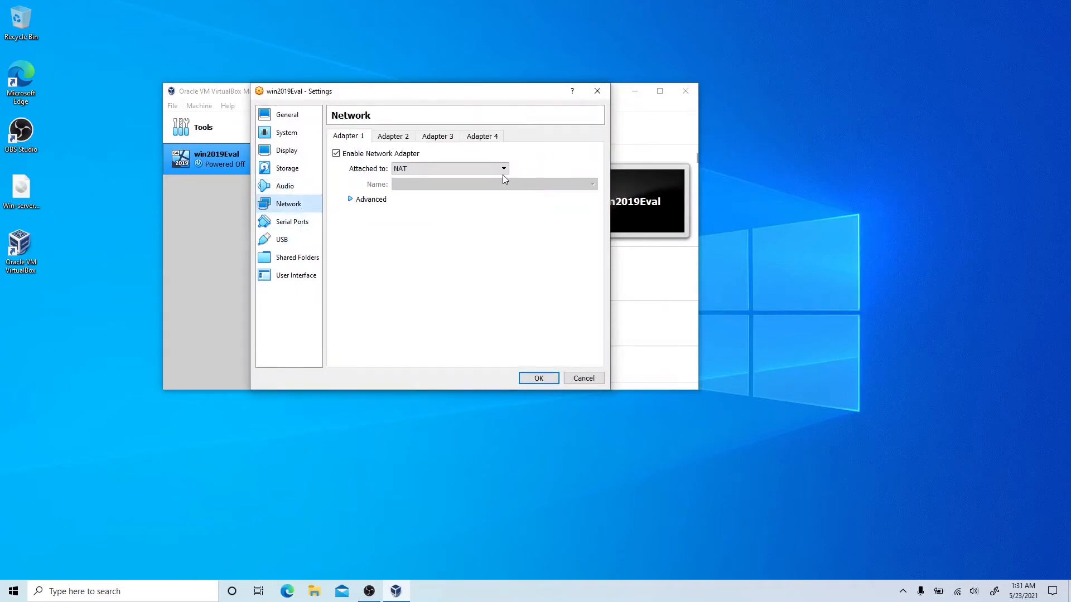
pyautogui.click(494, 169)
pyautogui.click(483, 189)
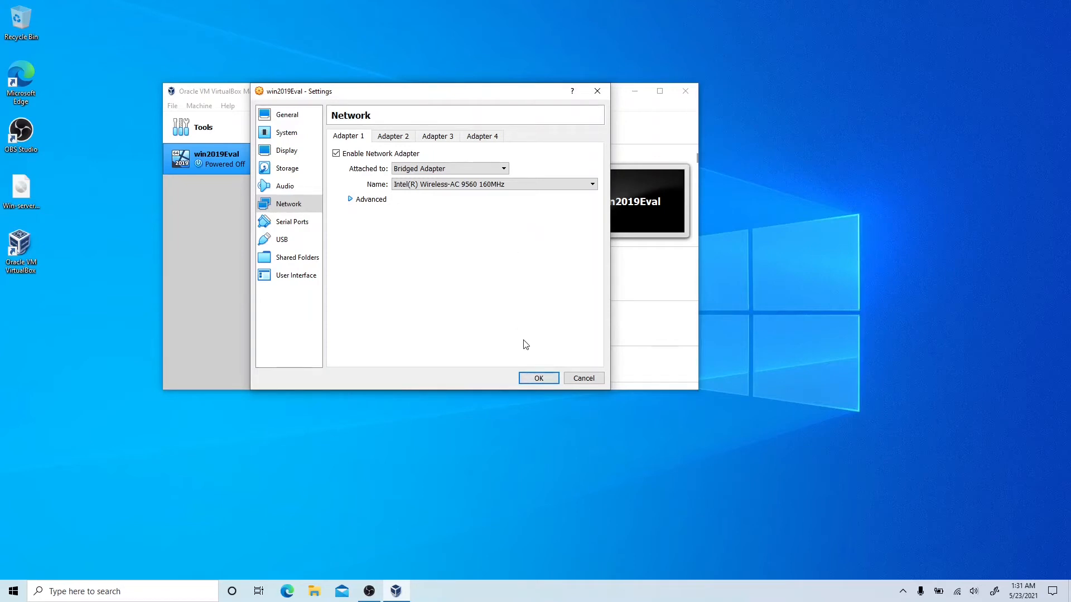
pyautogui.click(538, 379)
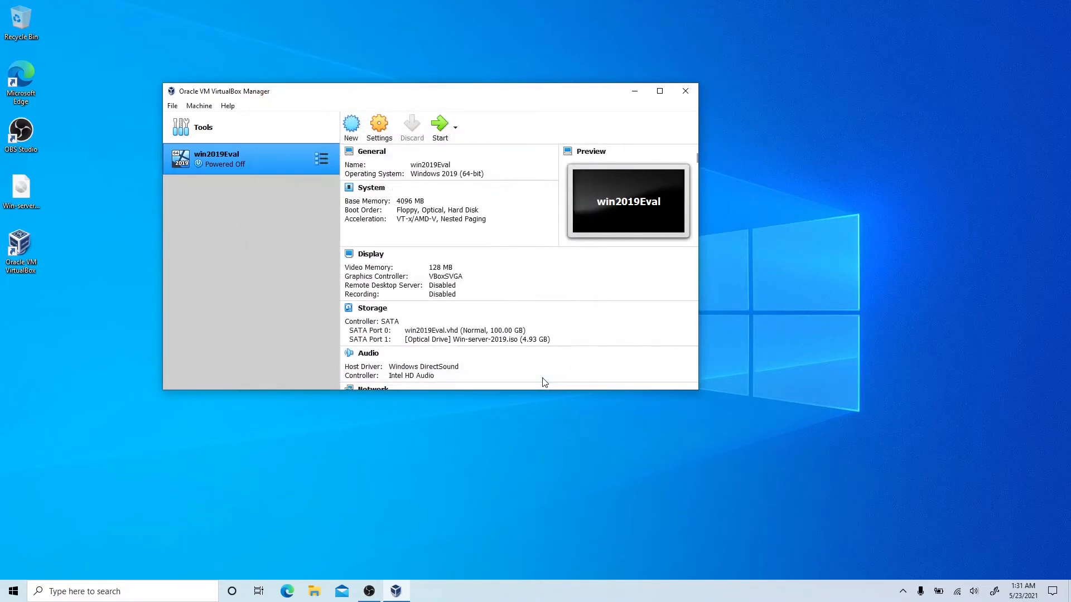
# Start the win2019Eval machine with Win-server-2019.iso as the start-up disk, maximize its window, and dismiss the keyboard capture notice
pyautogui.click(440, 125)
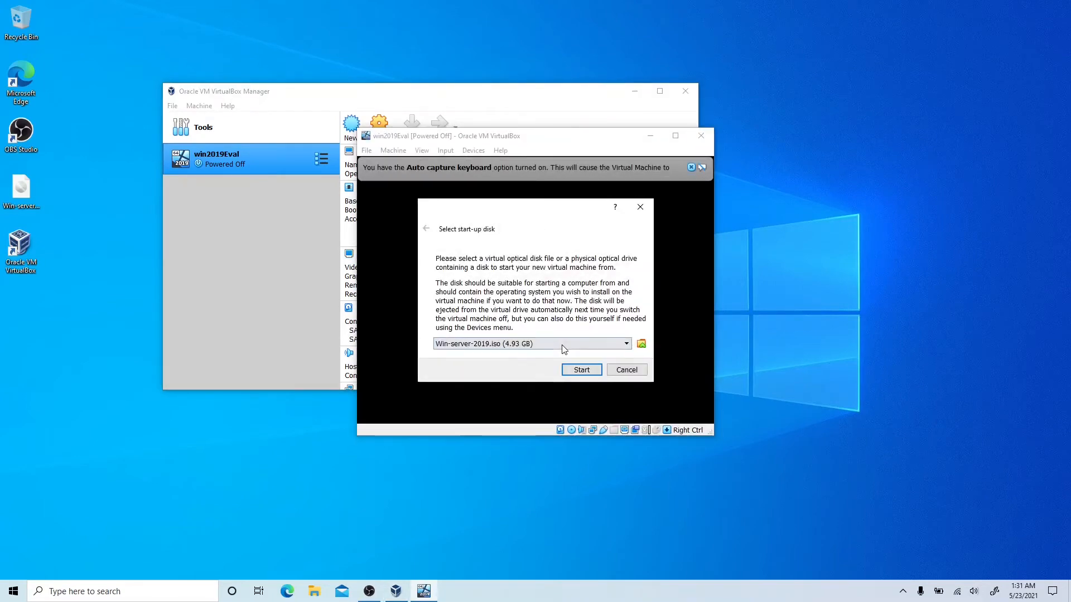
pyautogui.click(583, 370)
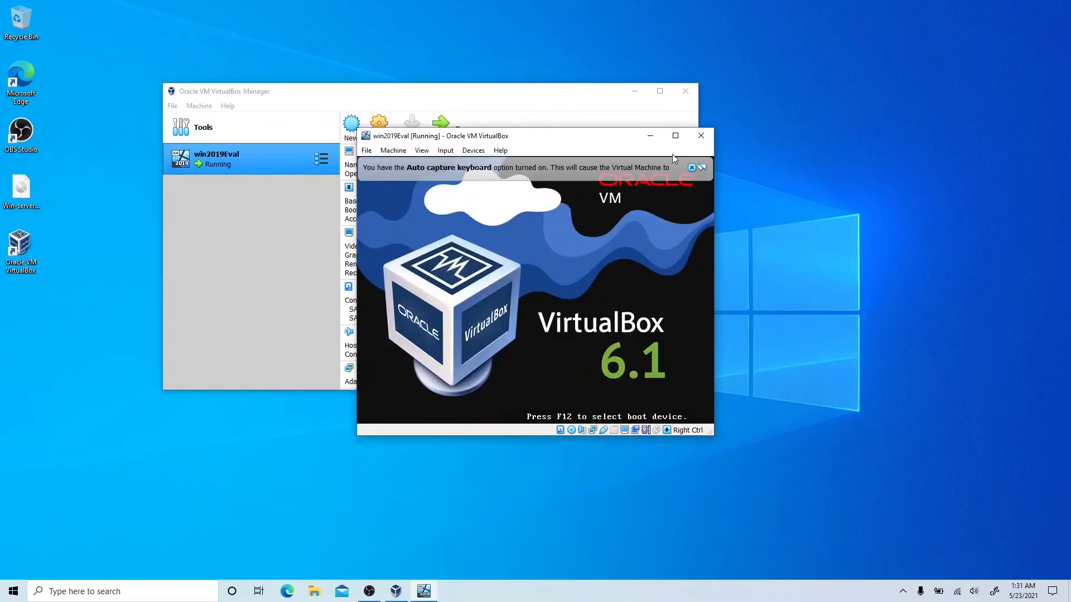
pyautogui.click(675, 136)
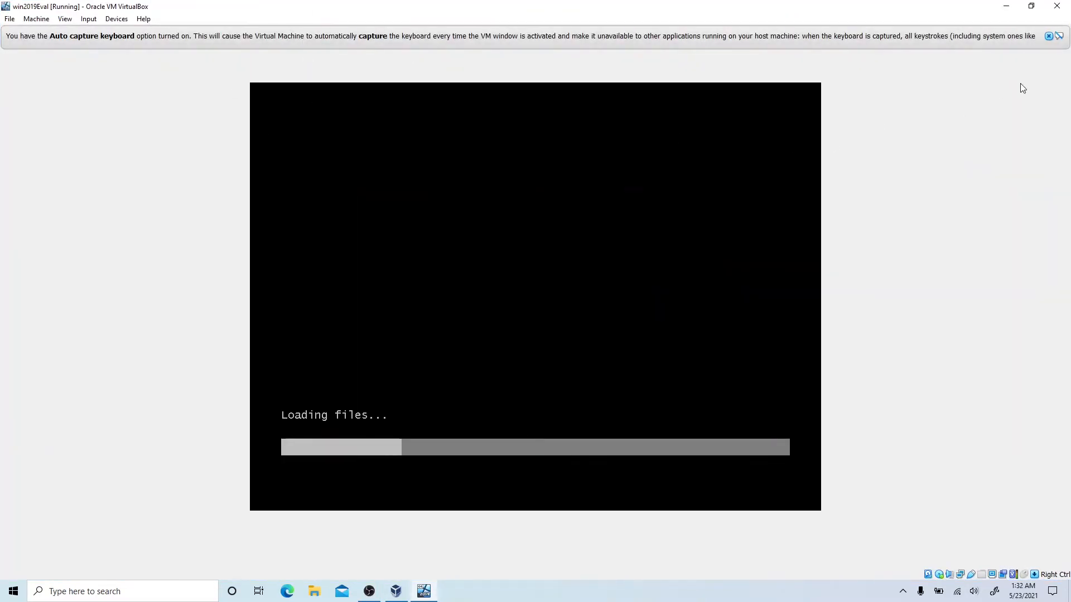
pyautogui.click(1049, 37)
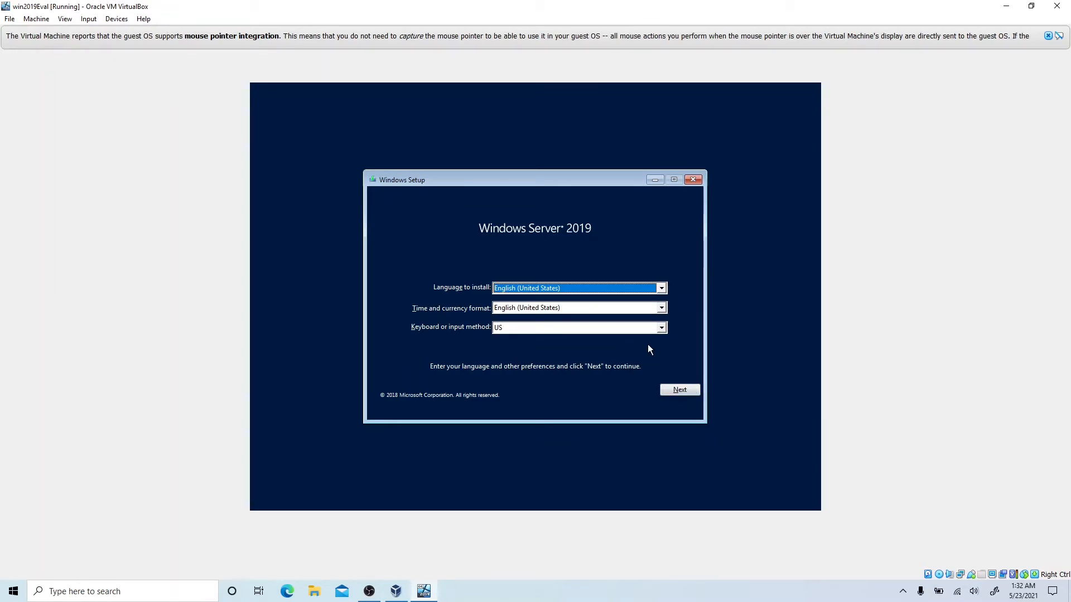
# Accept the default language and keyboard preferences, start the Windows Server 2019 installation, and dismiss the mouse integration notice
pyautogui.click(682, 392)
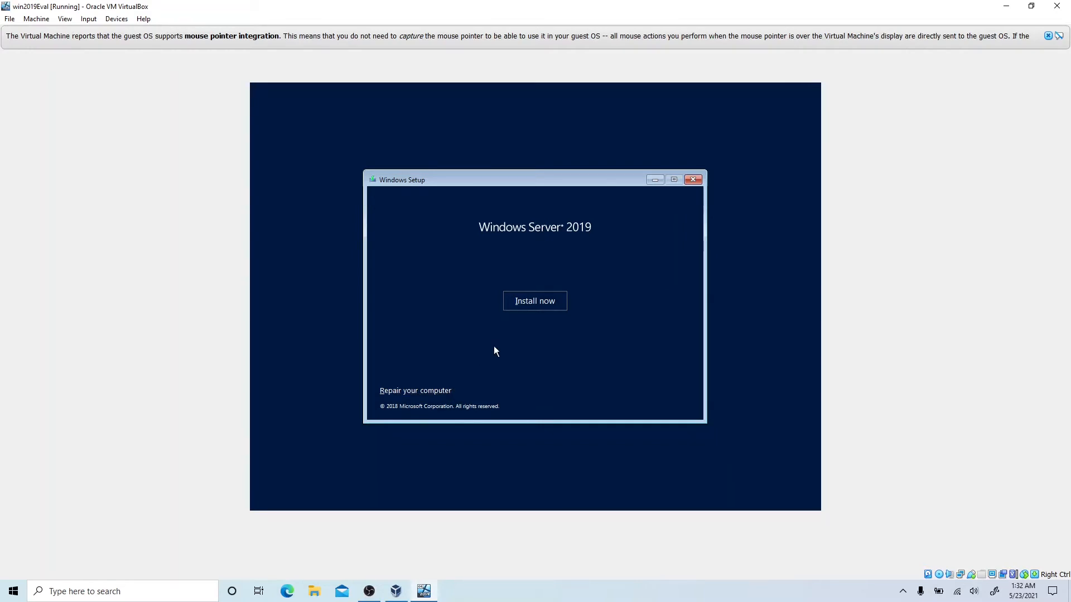
pyautogui.click(524, 304)
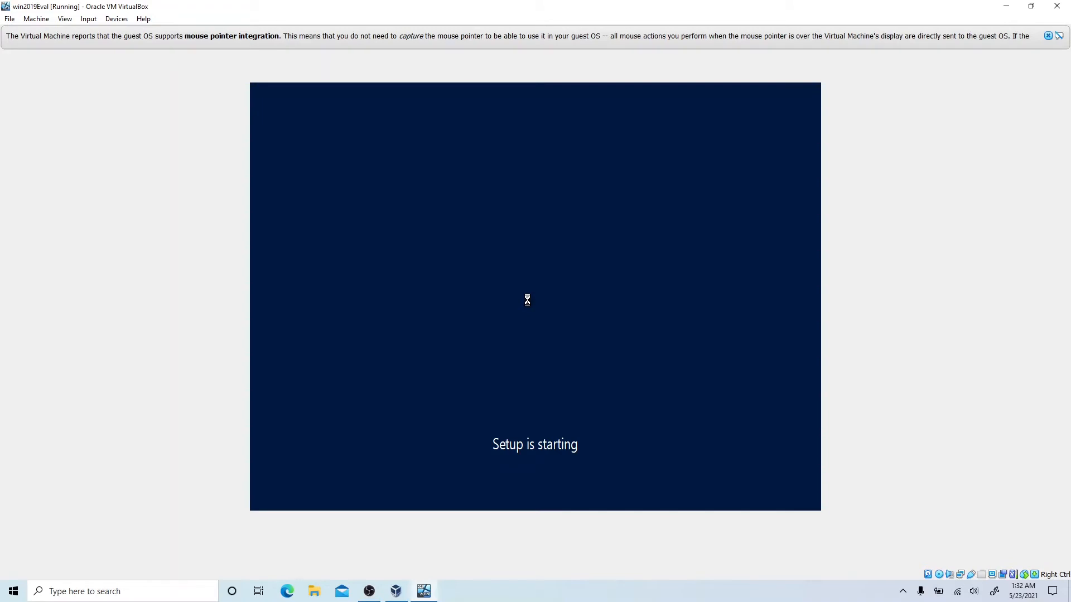
pyautogui.click(1050, 38)
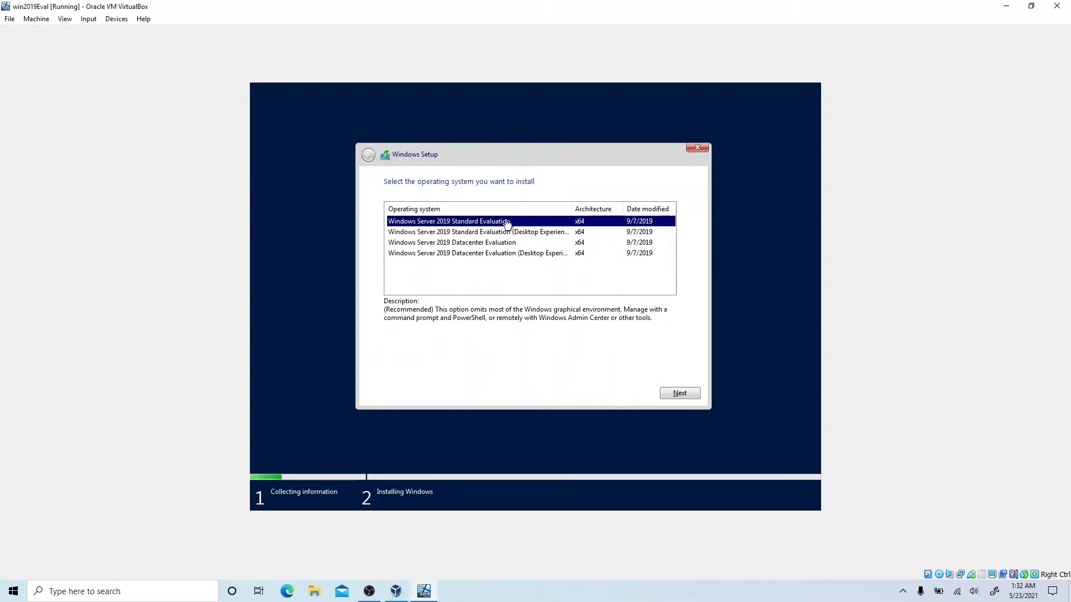
# Compare the edition descriptions, then choose Windows Server 2019 Datacenter Evaluation (Desktop Experience) and continue
pyautogui.click(480, 234)
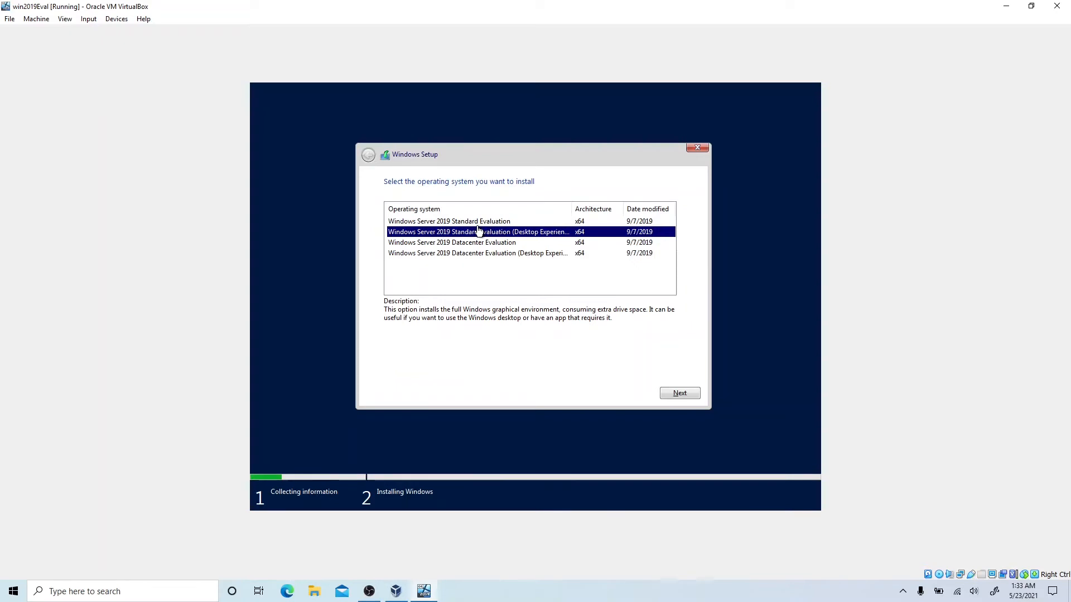
pyautogui.click(478, 223)
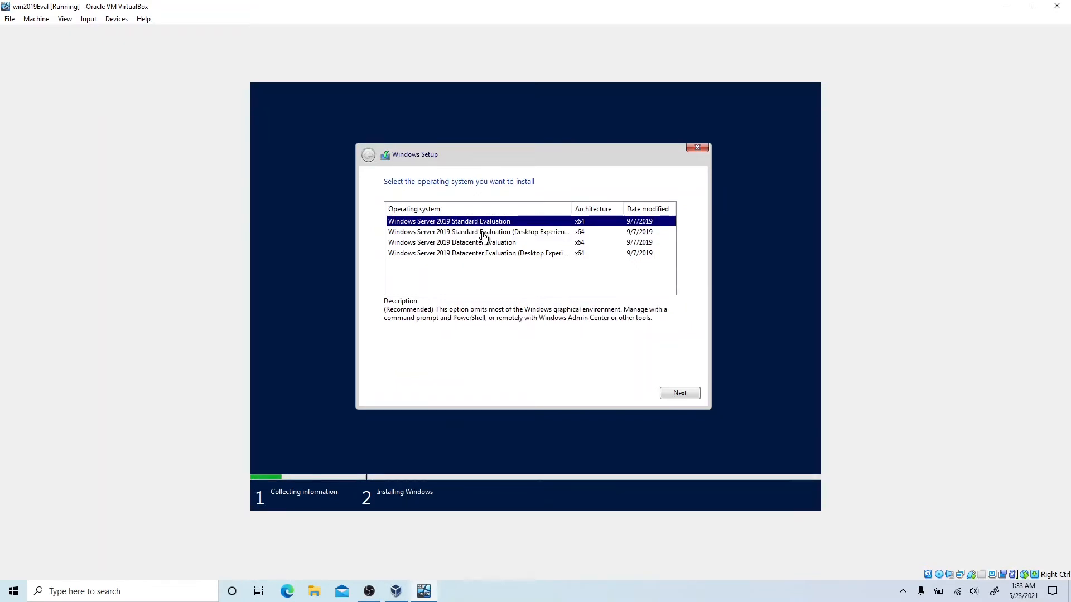
pyautogui.click(484, 235)
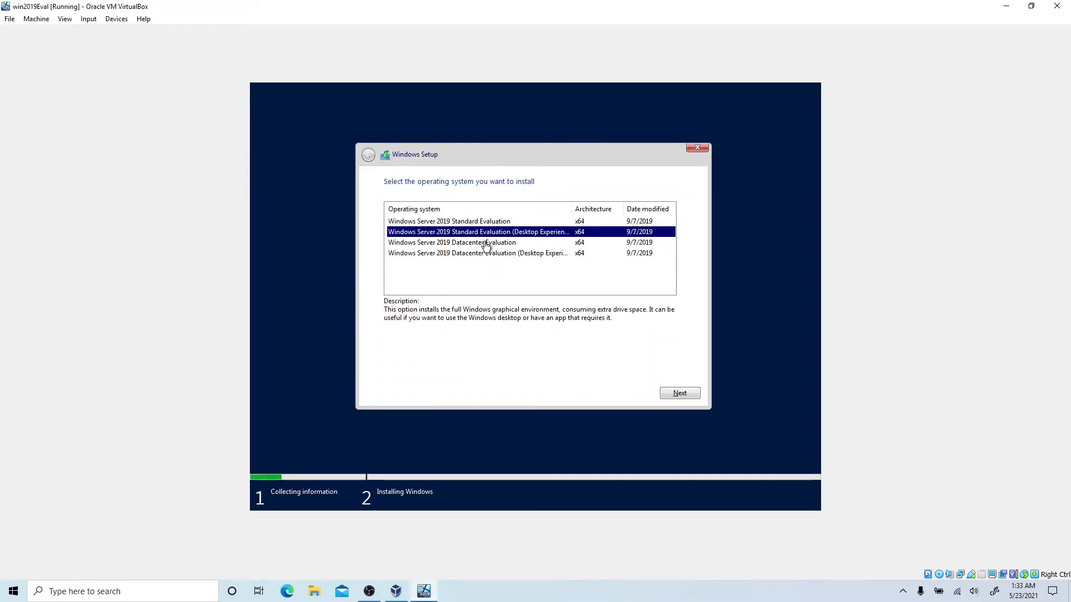
pyautogui.click(487, 244)
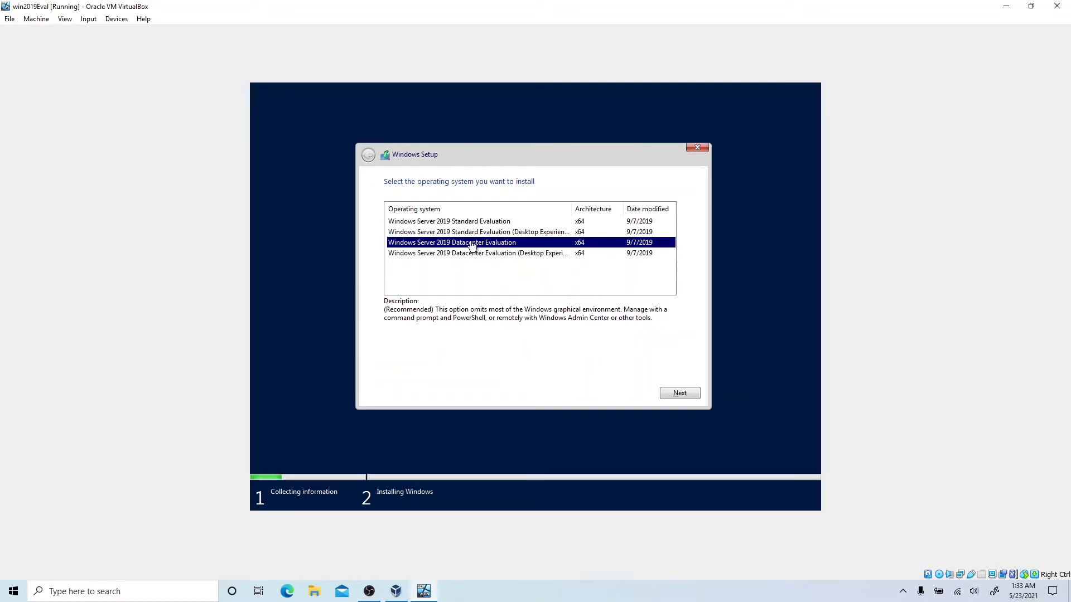
pyautogui.click(496, 258)
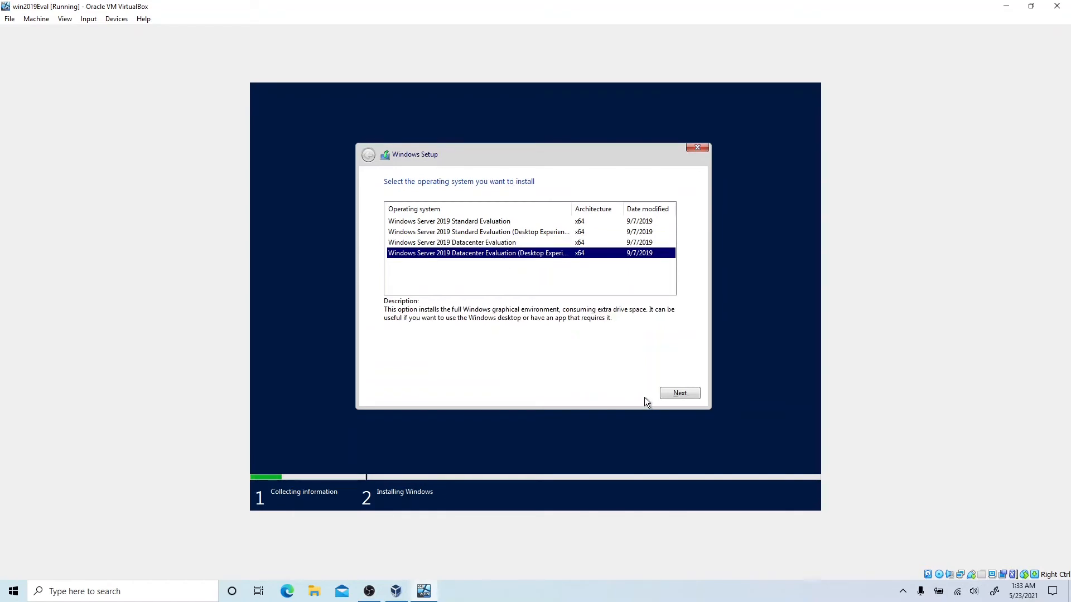
pyautogui.click(680, 394)
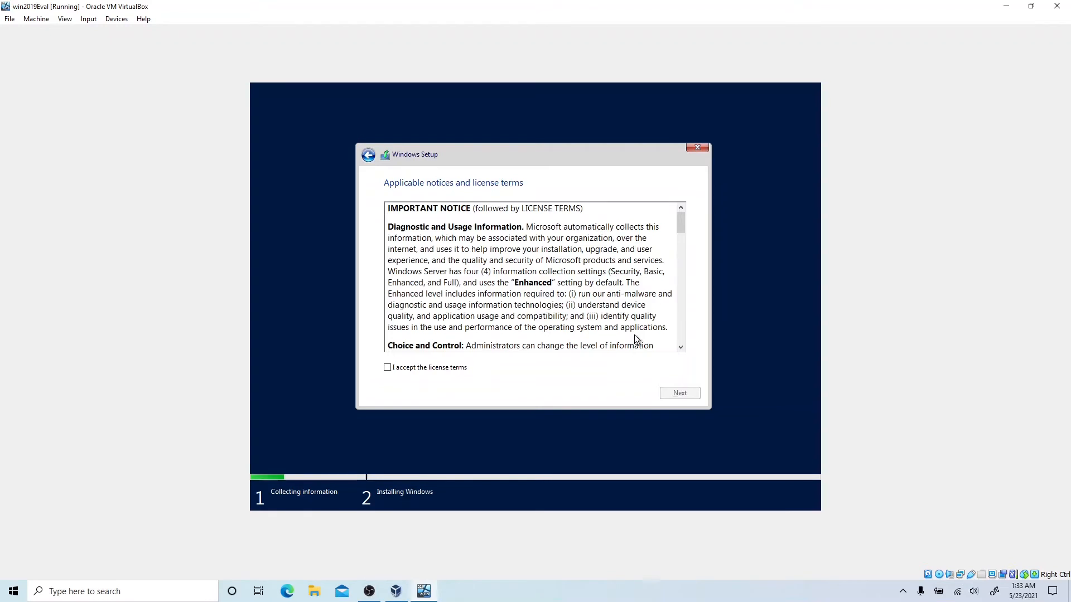
# Accept the license terms and read through the notices down to the Standard and Datacenter license difference
pyautogui.click(460, 367)
pyautogui.scroll(-4, 486, 314)
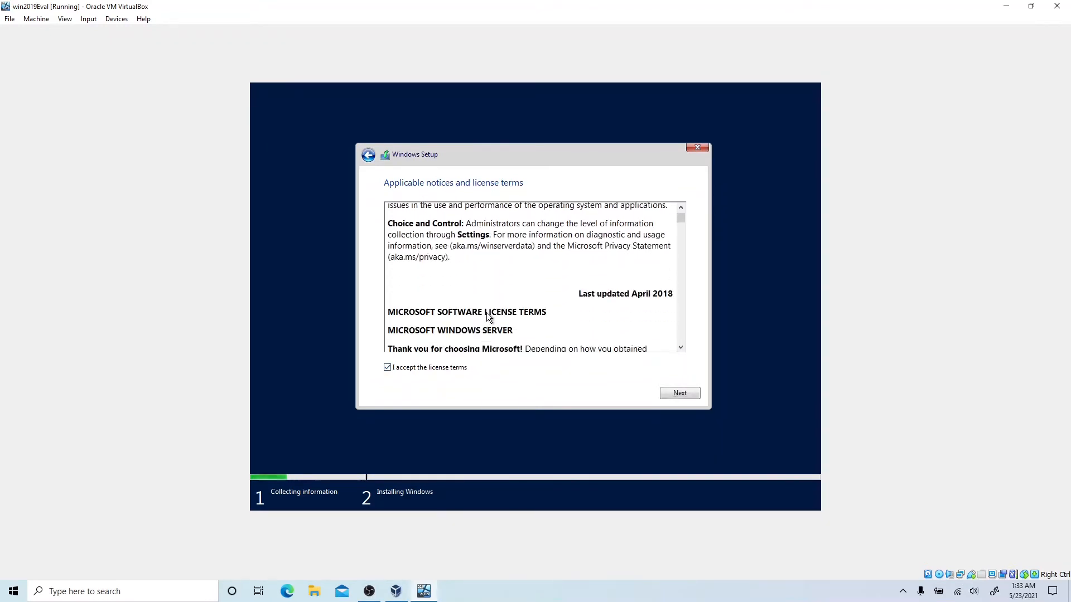
pyautogui.scroll(2, 490, 313)
pyautogui.scroll(-2, 491, 314)
pyautogui.scroll(-6, 493, 315)
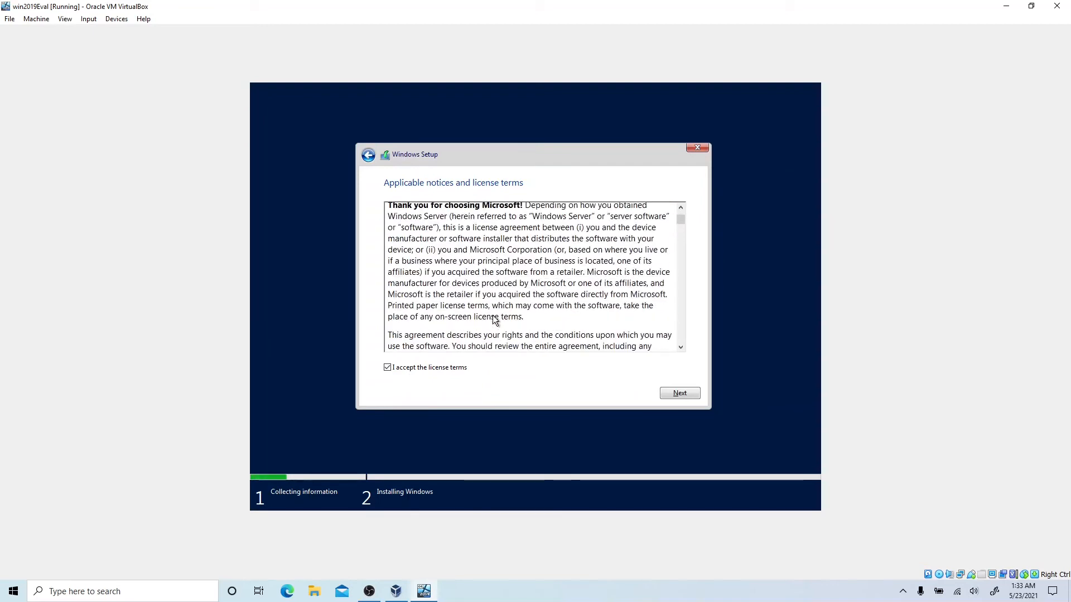
pyautogui.scroll(-1, 496, 319)
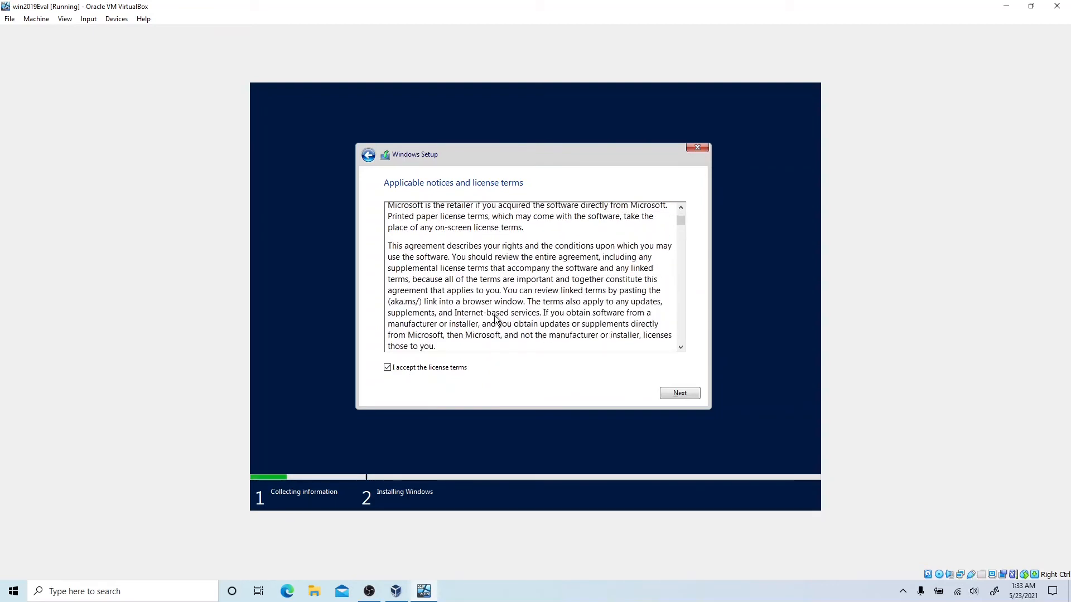
pyautogui.scroll(-3, 497, 318)
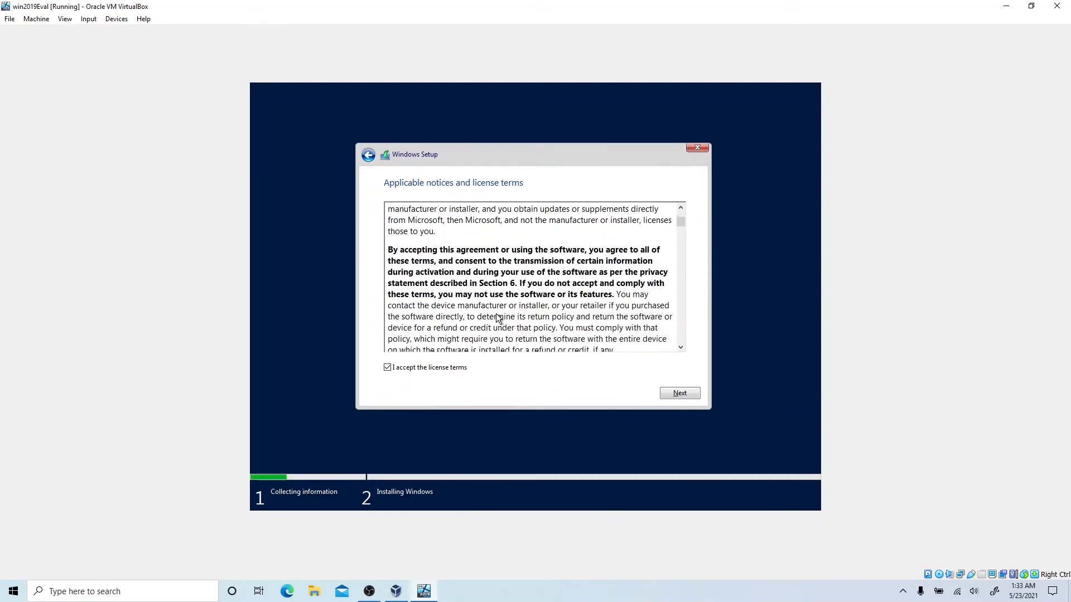
pyautogui.scroll(-2, 499, 323)
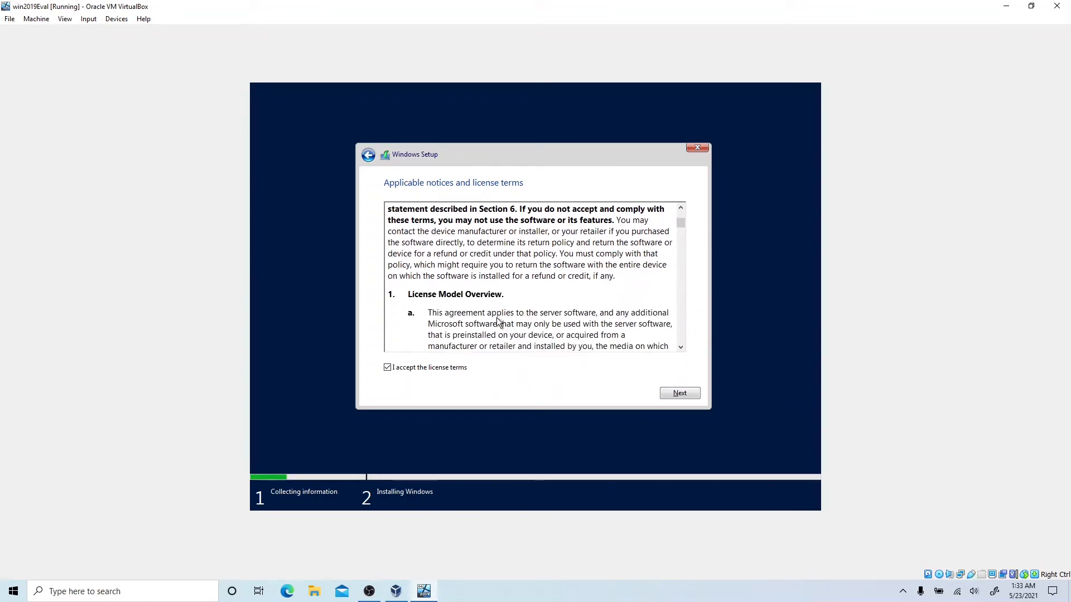
pyautogui.scroll(-2, 500, 324)
pyautogui.scroll(-1, 501, 326)
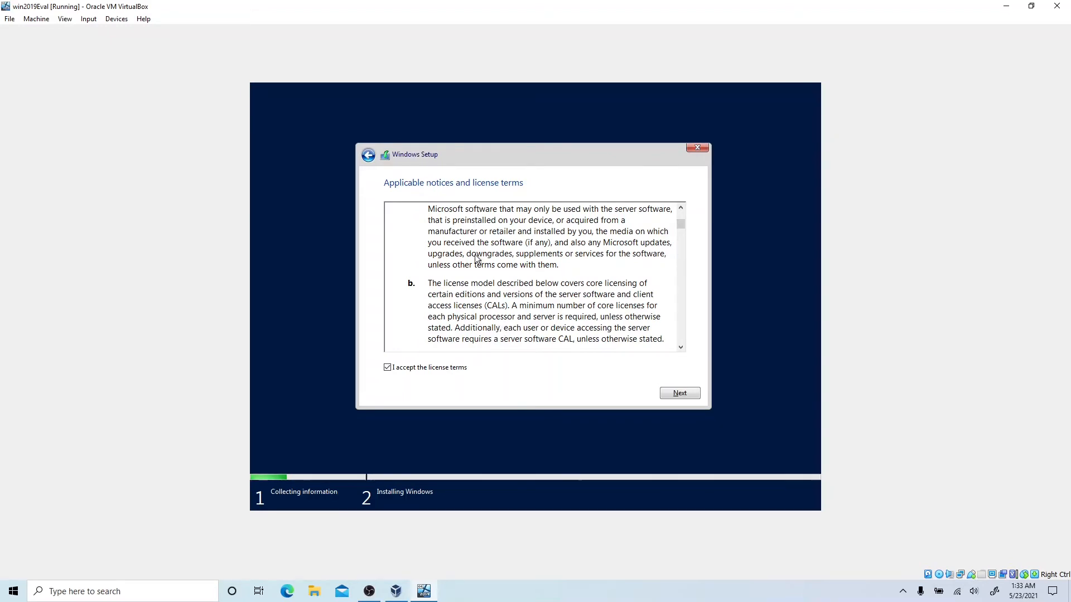
pyautogui.scroll(-4, 476, 260)
pyautogui.scroll(-6, 515, 281)
pyautogui.scroll(2, 521, 274)
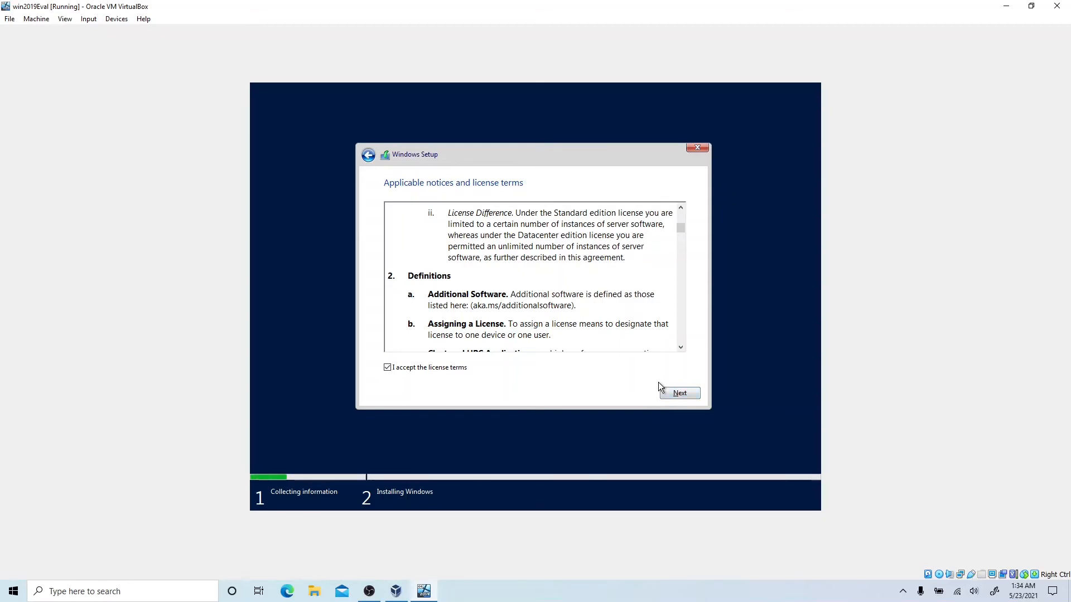
# Continue past the license terms and start a custom Windows-only installation on the Drive 0 unallocated space
pyautogui.click(679, 394)
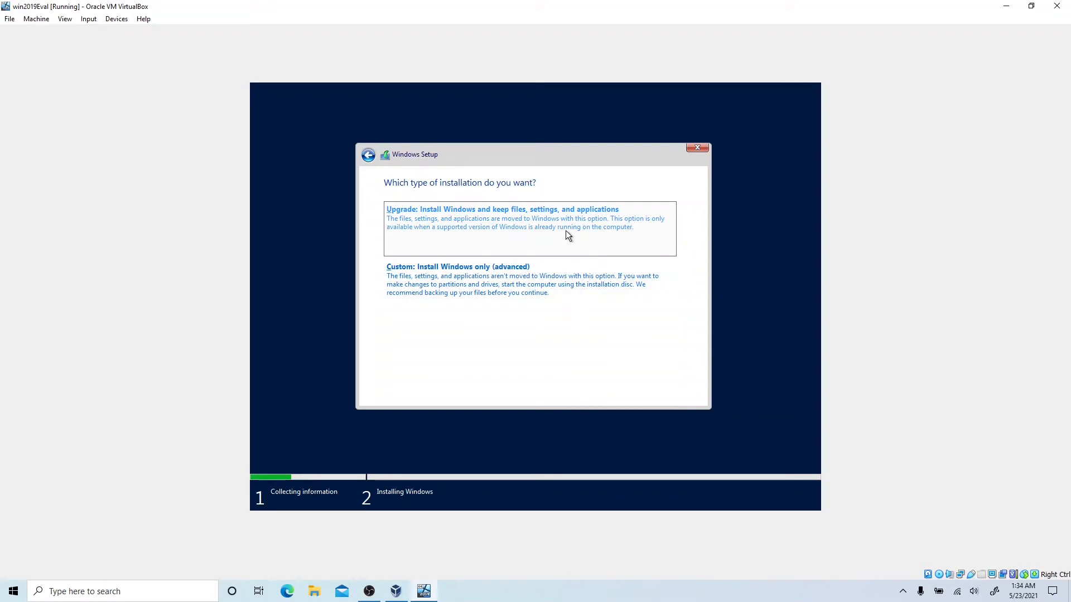
pyautogui.click(570, 290)
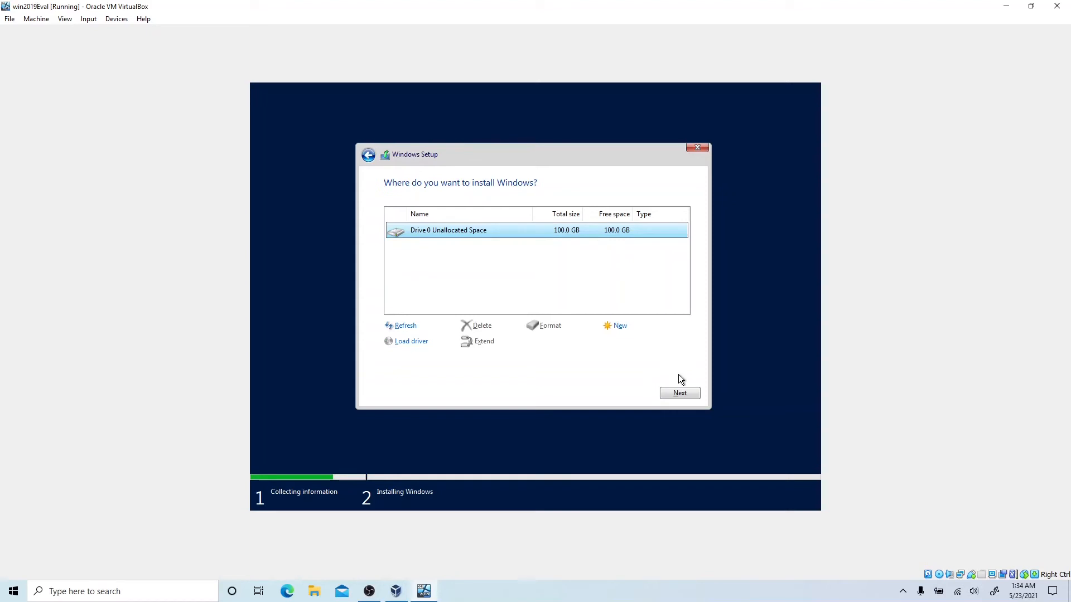
pyautogui.click(681, 393)
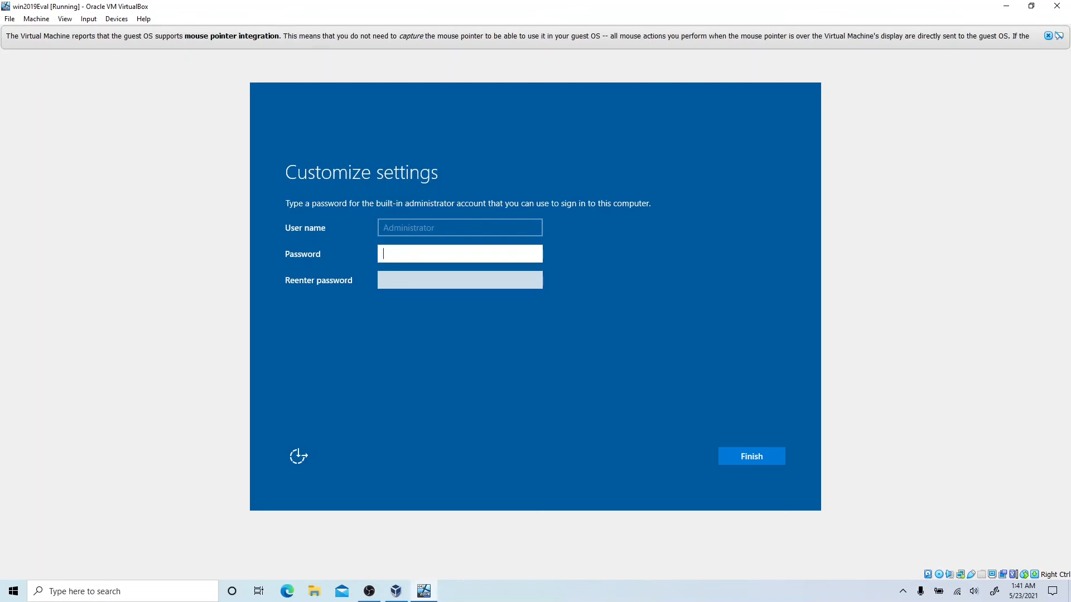
# Enter and re-enter a password for the built-in Administrator account and finish the setup
pyautogui.write('**************')
pyautogui.press('Tab')
pyautogui.press('capslock')
pyautogui.press('capslock')
pyautogui.write('**************')
pyautogui.click(757, 461)
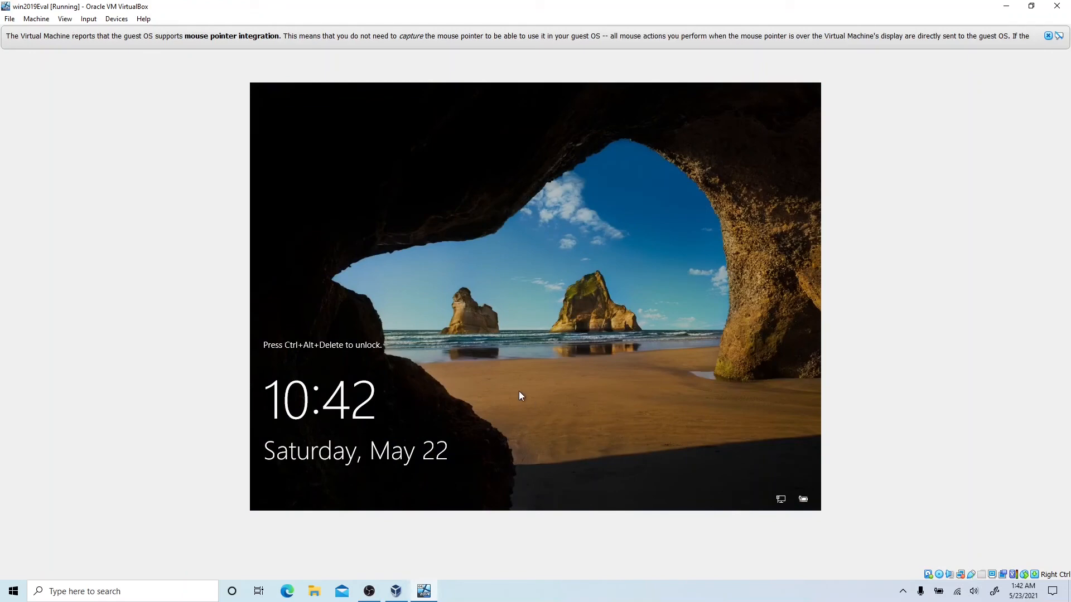
# Restore the virtual machine window from full size and enlarge it to show more of the lock screen
pyautogui.click(1032, 7)
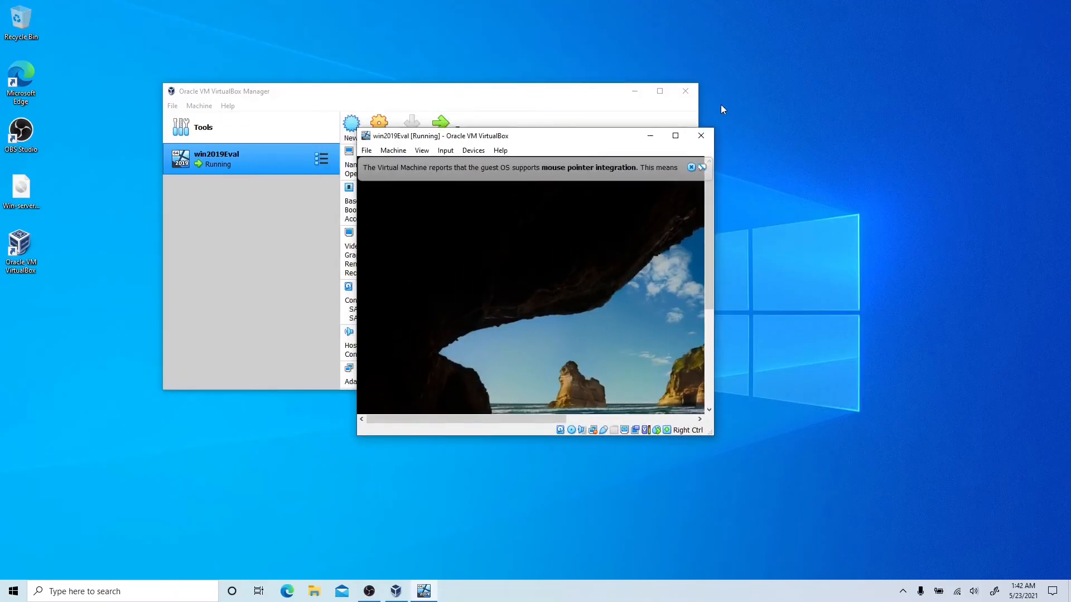
pyautogui.moveTo(715, 436); pyautogui.dragTo(944, 550)
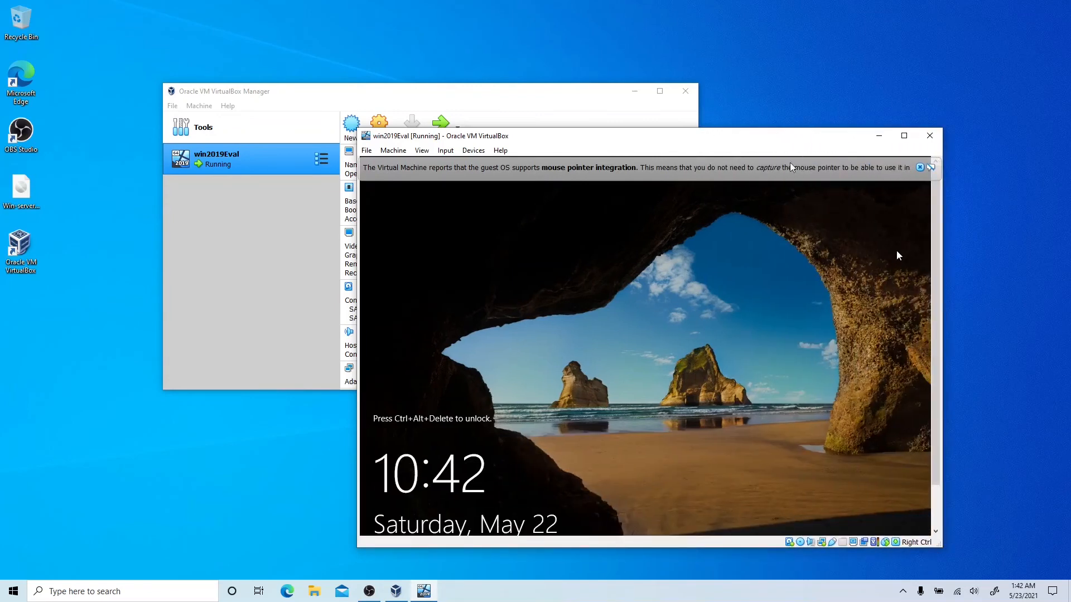
# Reposition and enlarge the virtual machine window to fit the whole lock screen, and dismiss the mouse pointer integration message
pyautogui.moveTo(774, 135); pyautogui.dragTo(520, 52)
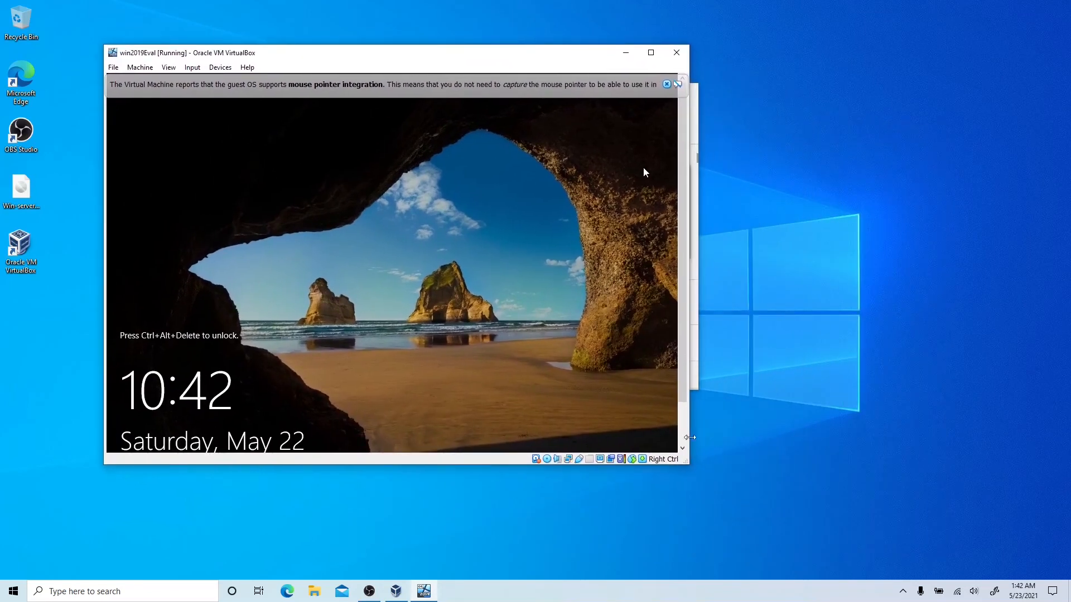
pyautogui.moveTo(690, 464); pyautogui.dragTo(828, 540)
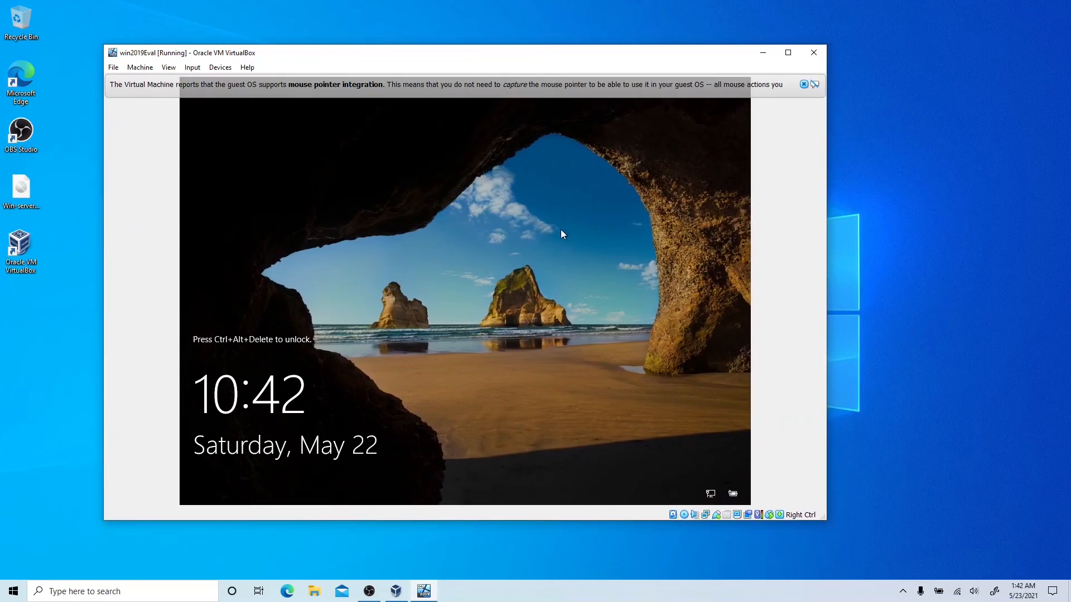
pyautogui.click(804, 85)
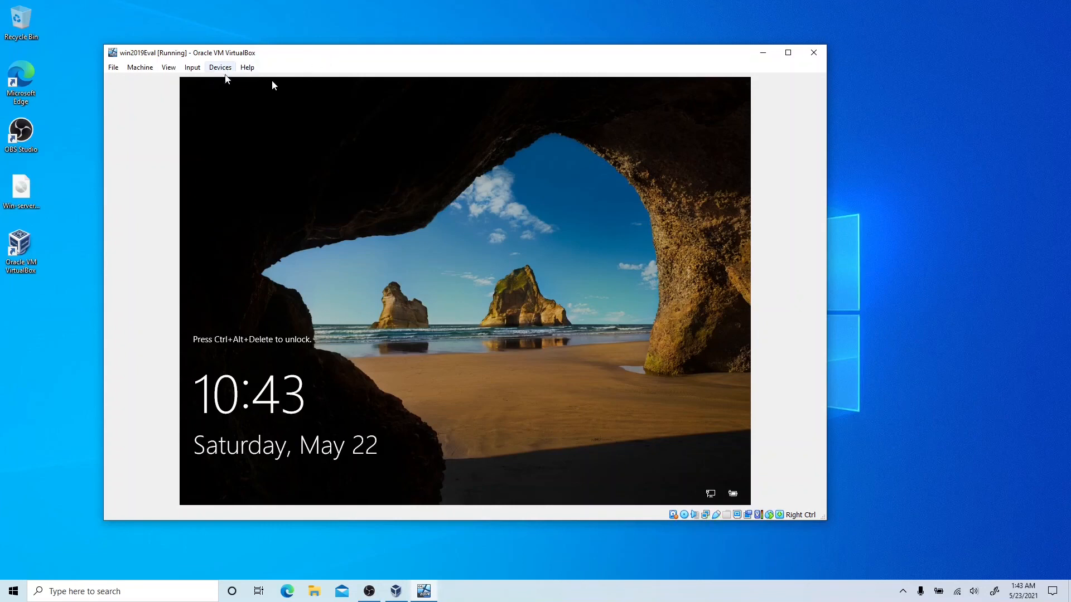
# Send Ctrl-Alt-Del to the virtual machine to unlock it and sign in as Administrator with the account password
pyautogui.click(192, 69)
pyautogui.moveTo(204, 83)
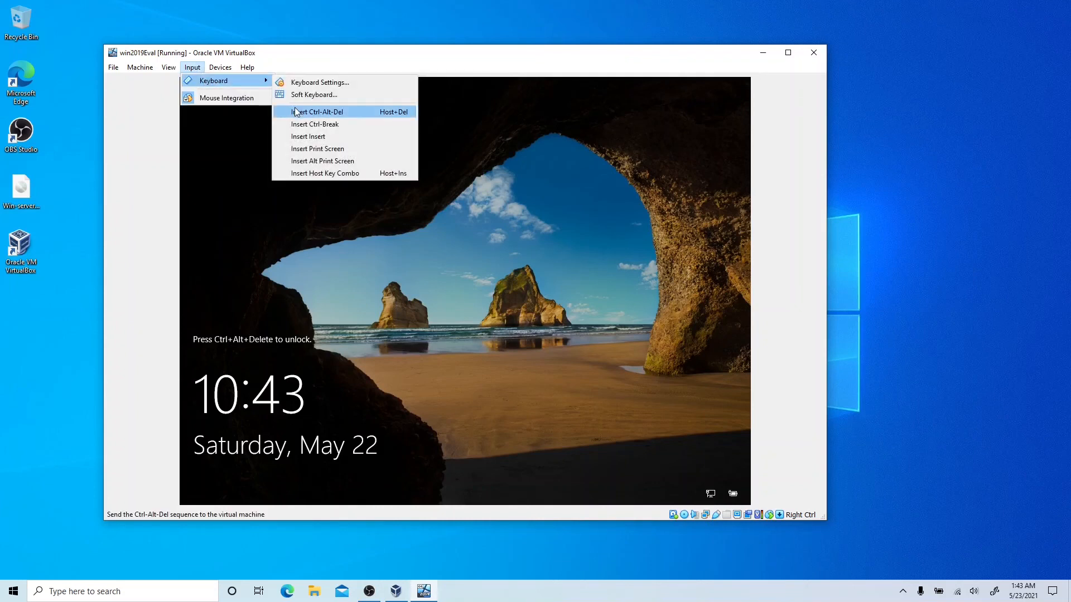
pyautogui.click(362, 111)
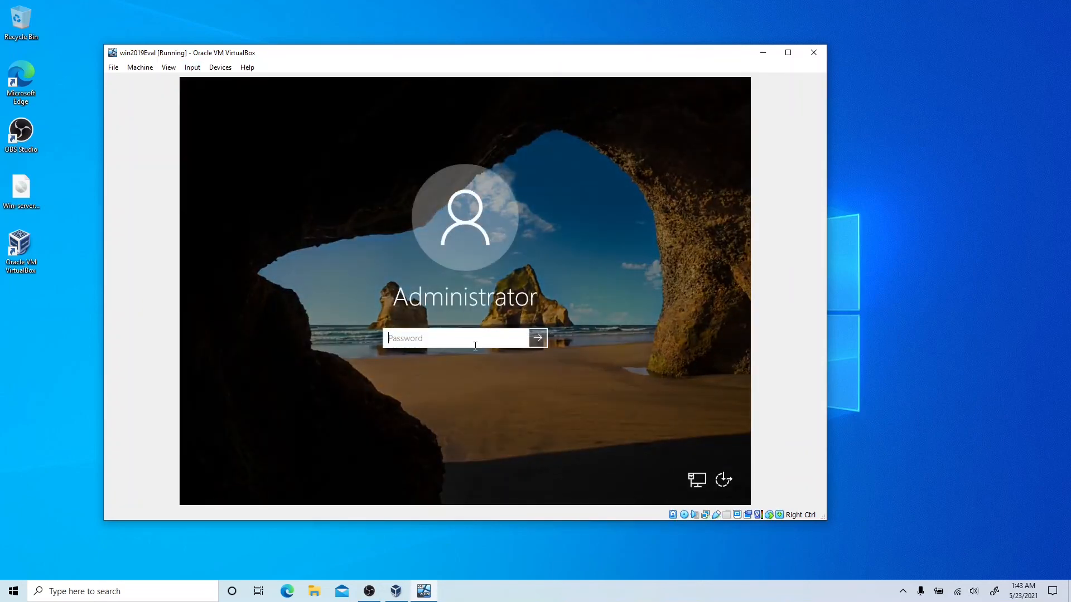
pyautogui.write('••••••••••••••')
pyautogui.press('Return')
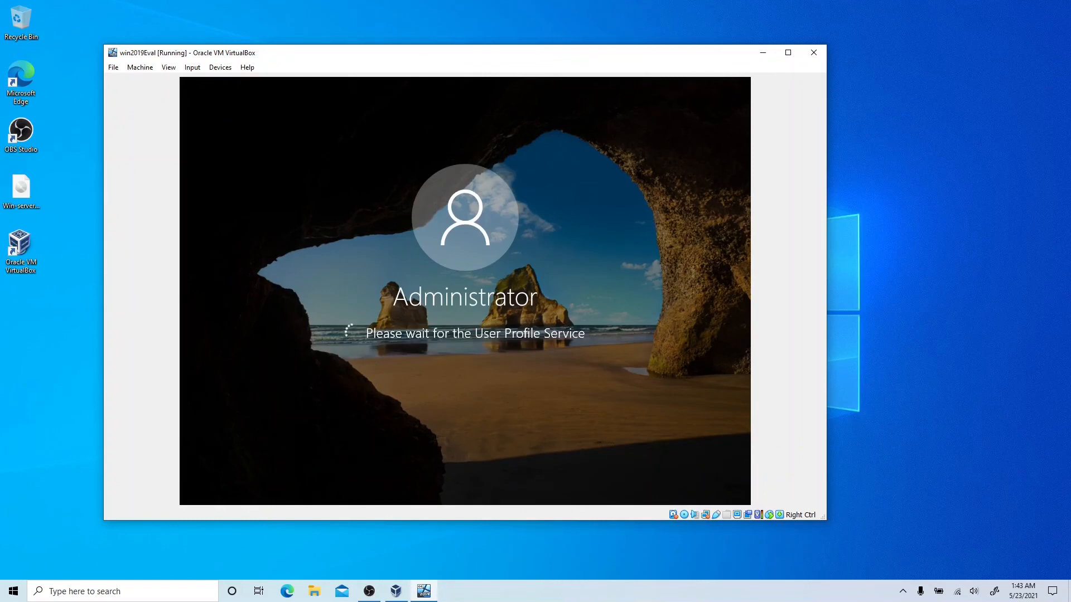